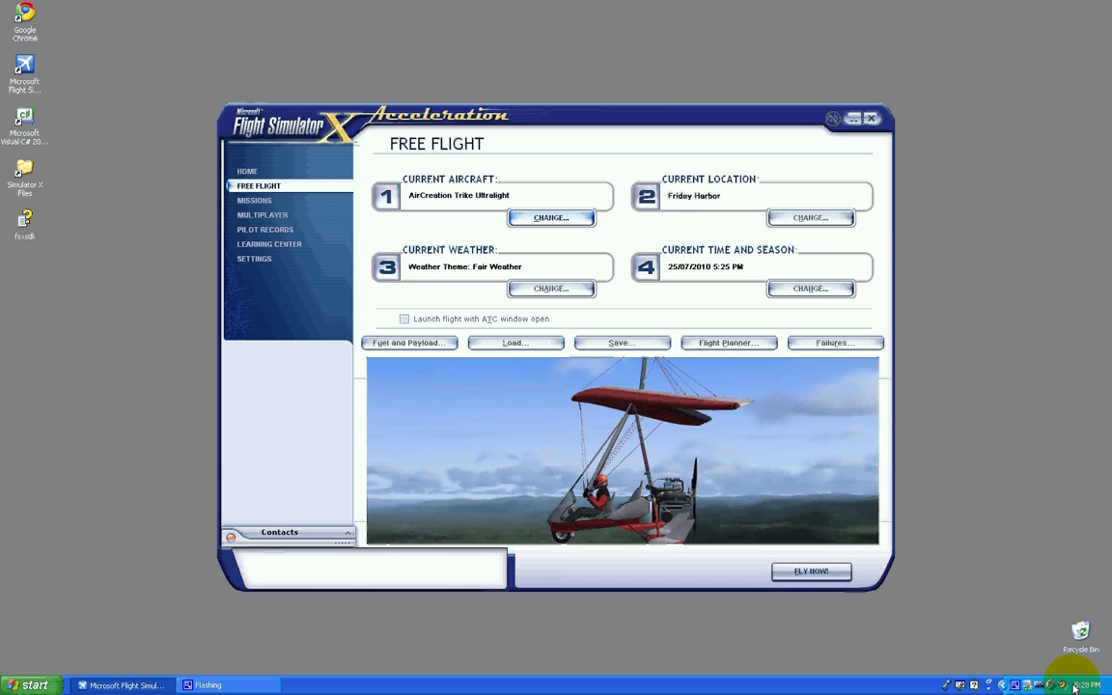
Open the fsxsdk help file, enlarge its window to view the SDK overview, and close it
mouse_move(1083, 688)
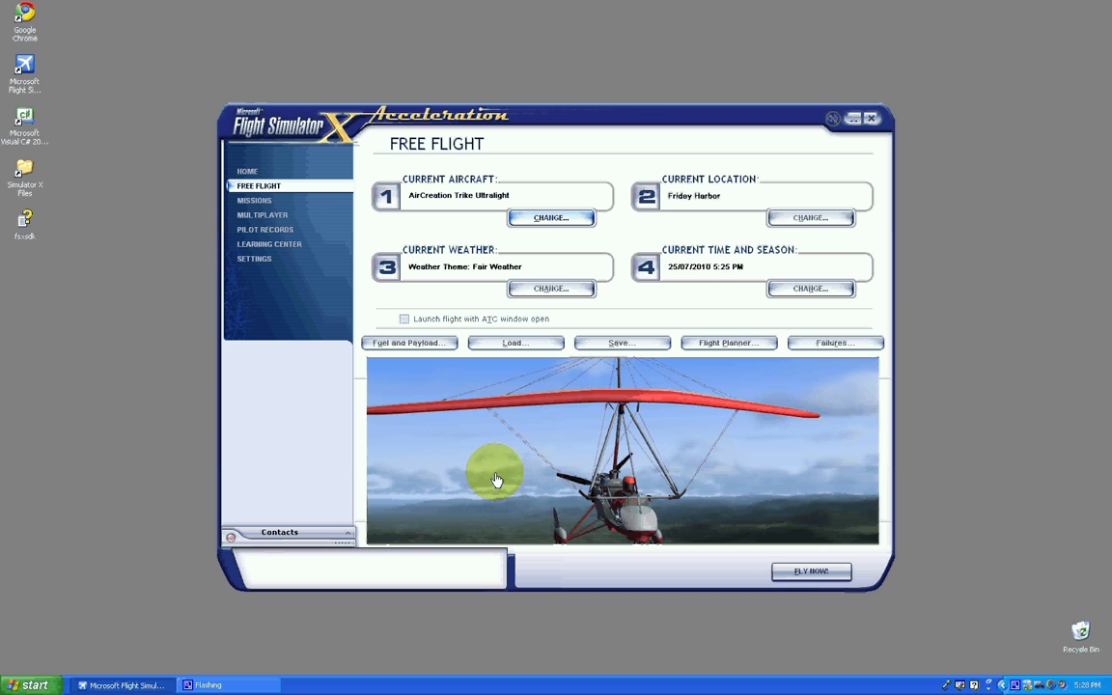
left_click(20, 233)
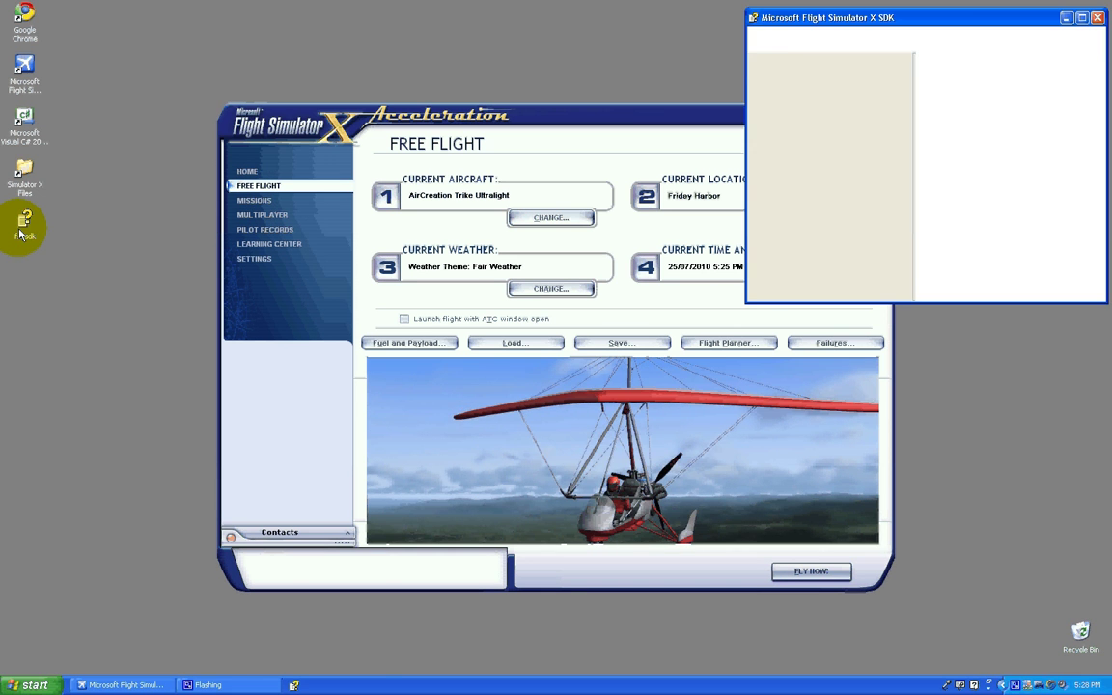
left_click_drag(756, 305, 165, 630)
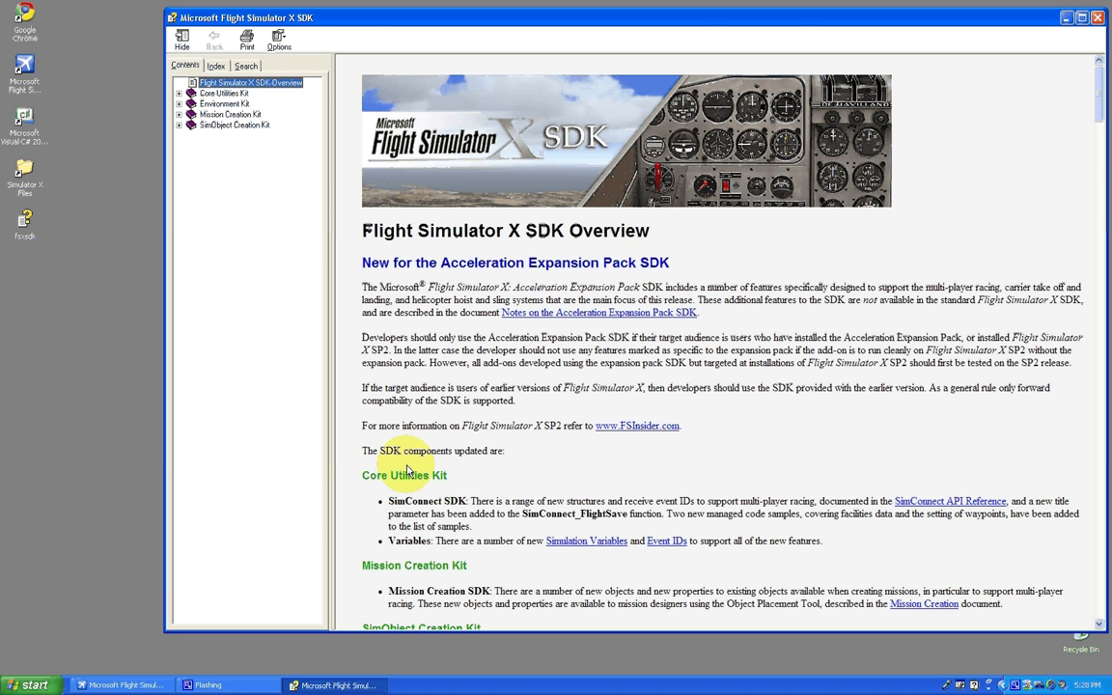
left_click(1100, 18)
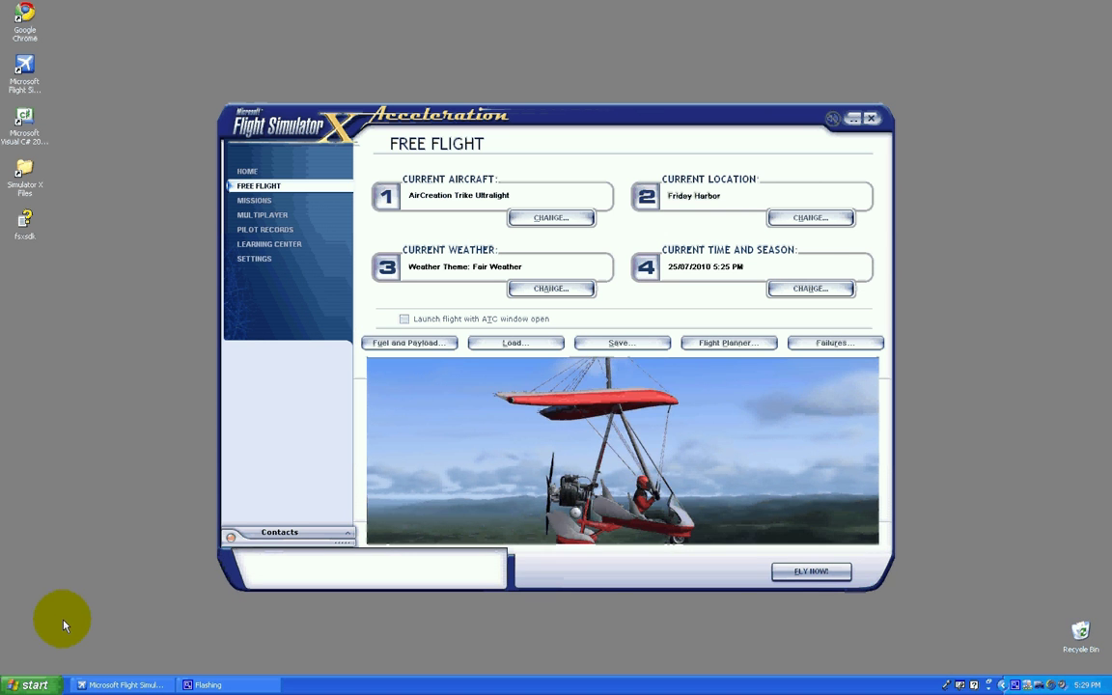
Browse from My Computer to the folder C:\Program Files\Microsoft Games
left_click(29, 684)
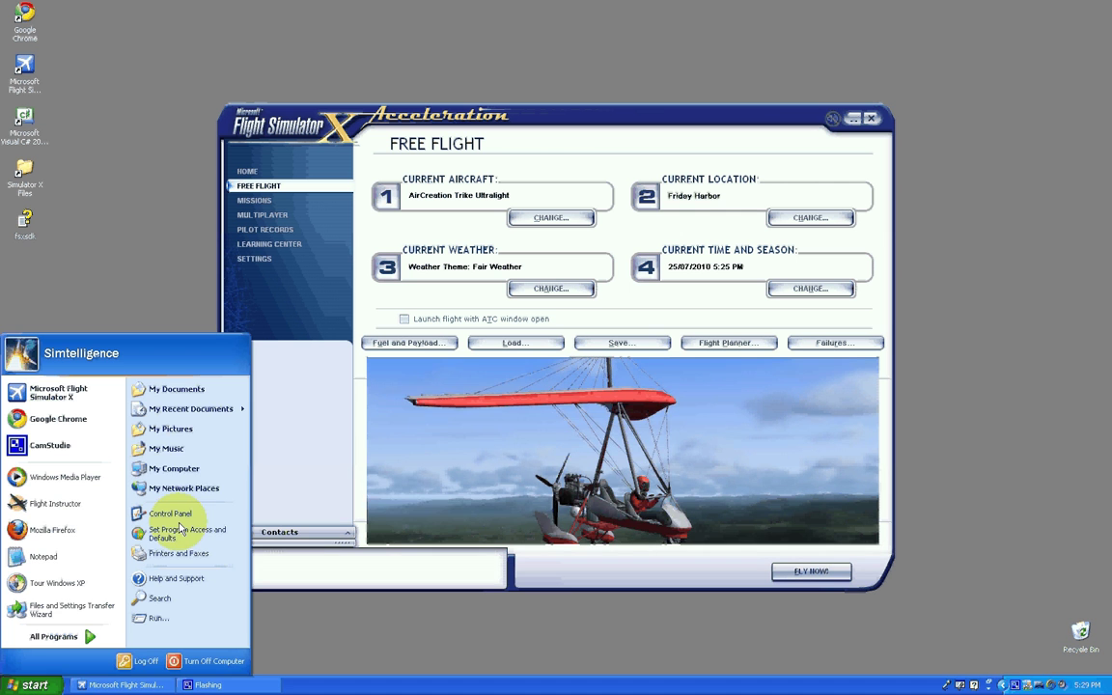
left_click(178, 469)
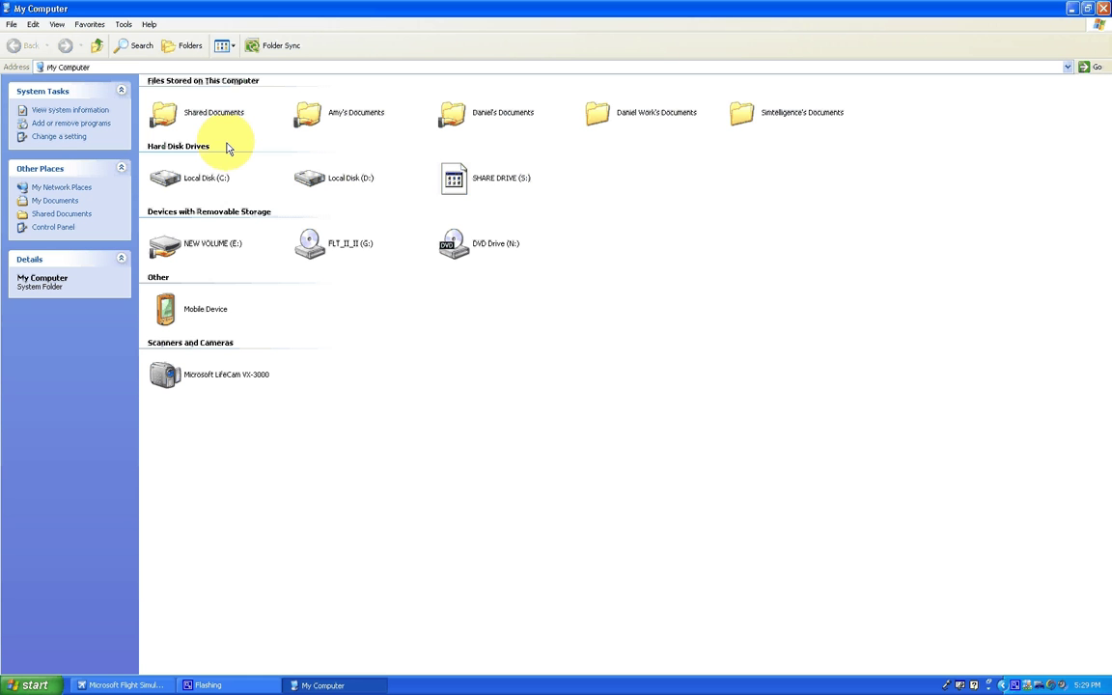
double_click(198, 177)
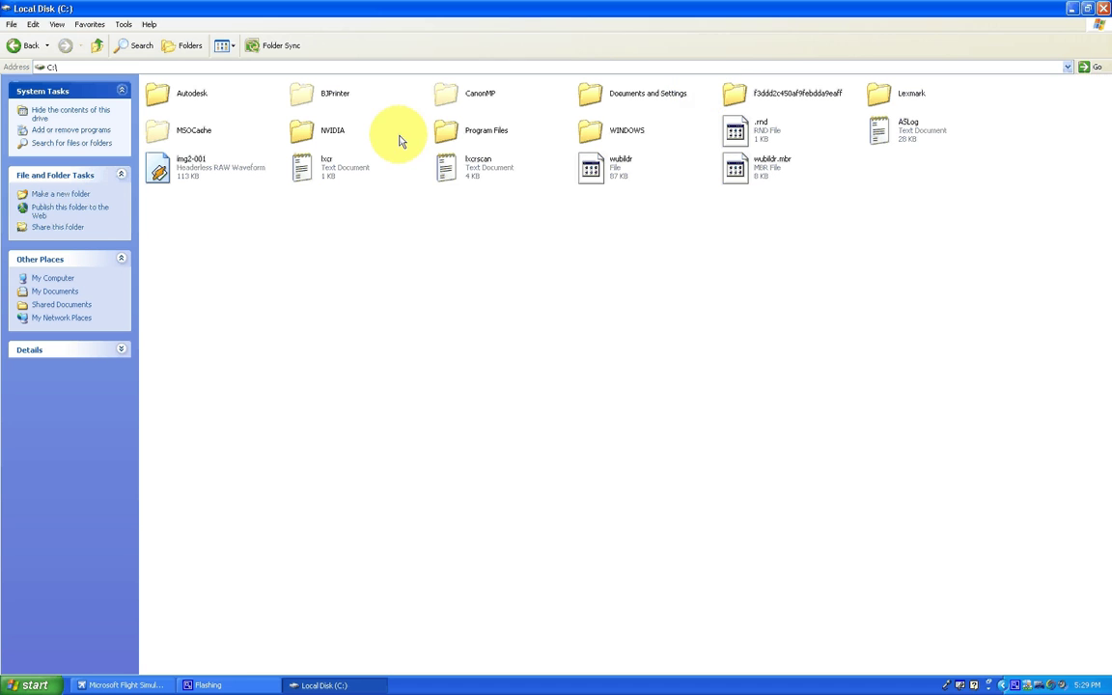
double_click(446, 130)
scroll(280, 309, "down", 11)
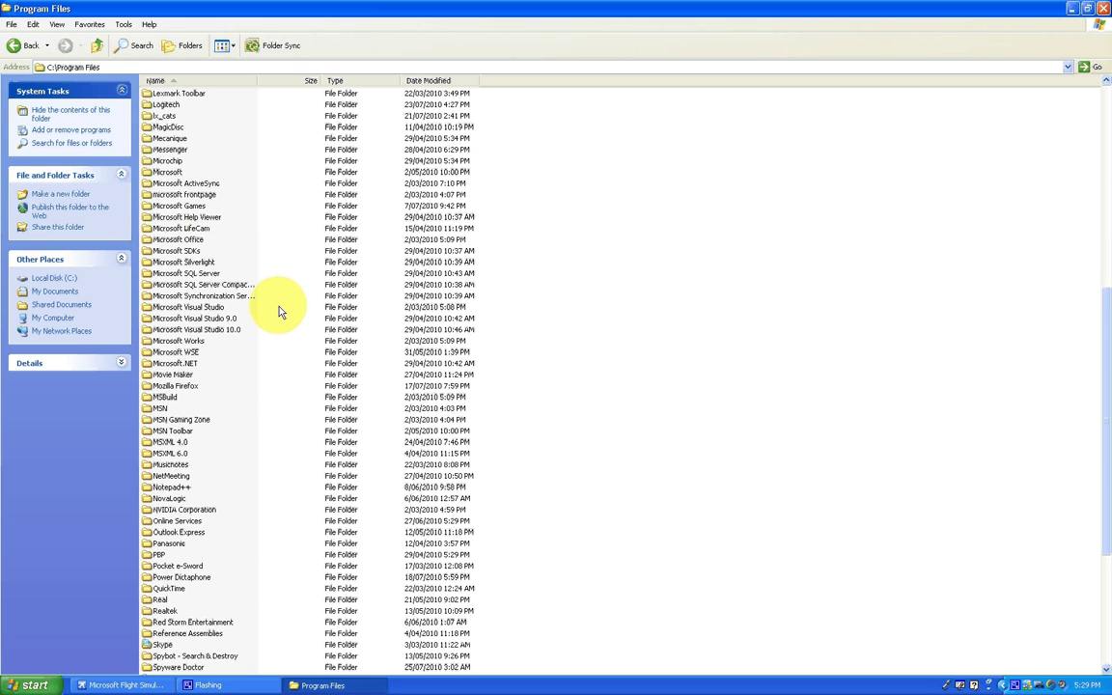
scroll(281, 310, "down", 8)
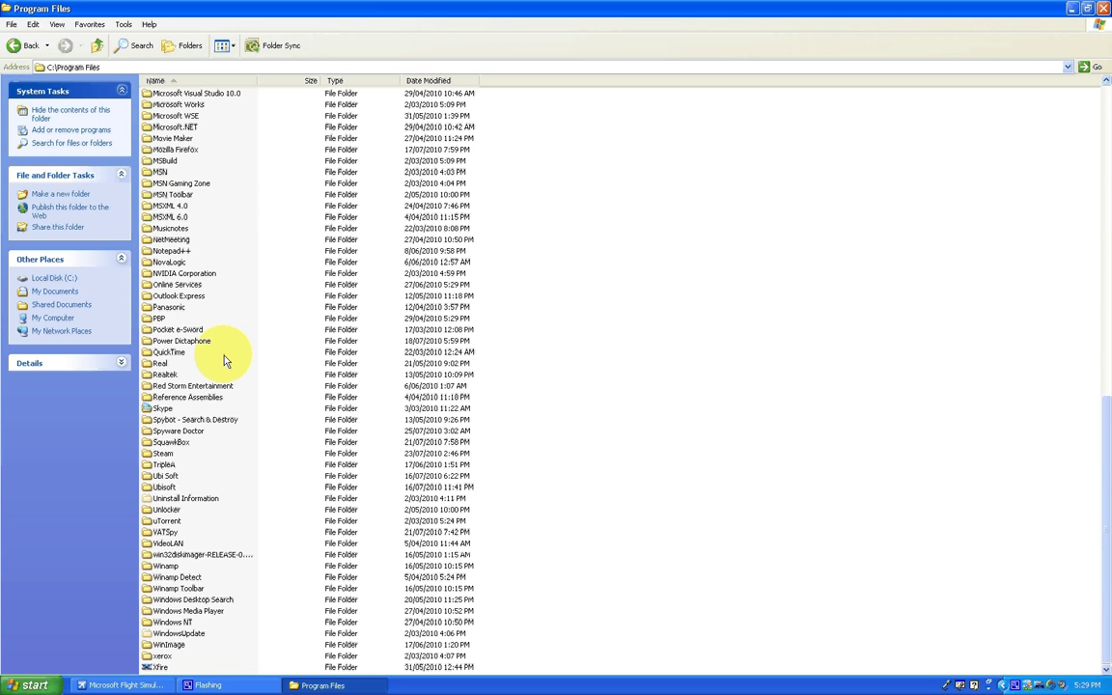
scroll(160, 231, "up", 4)
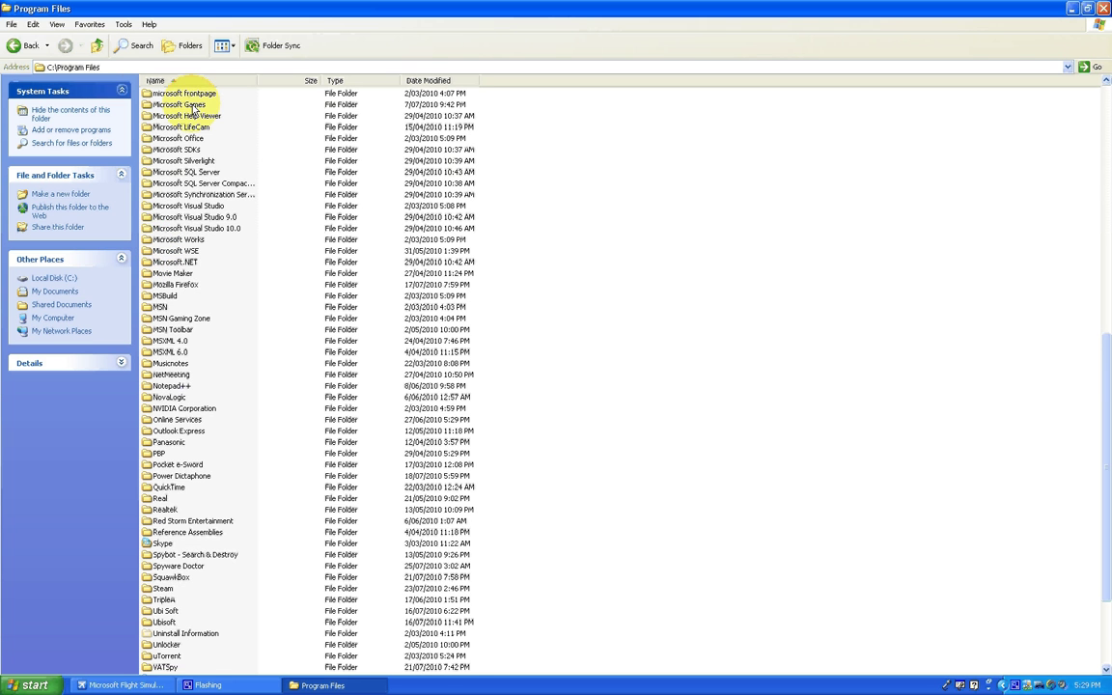
scroll(191, 145, "up", 1)
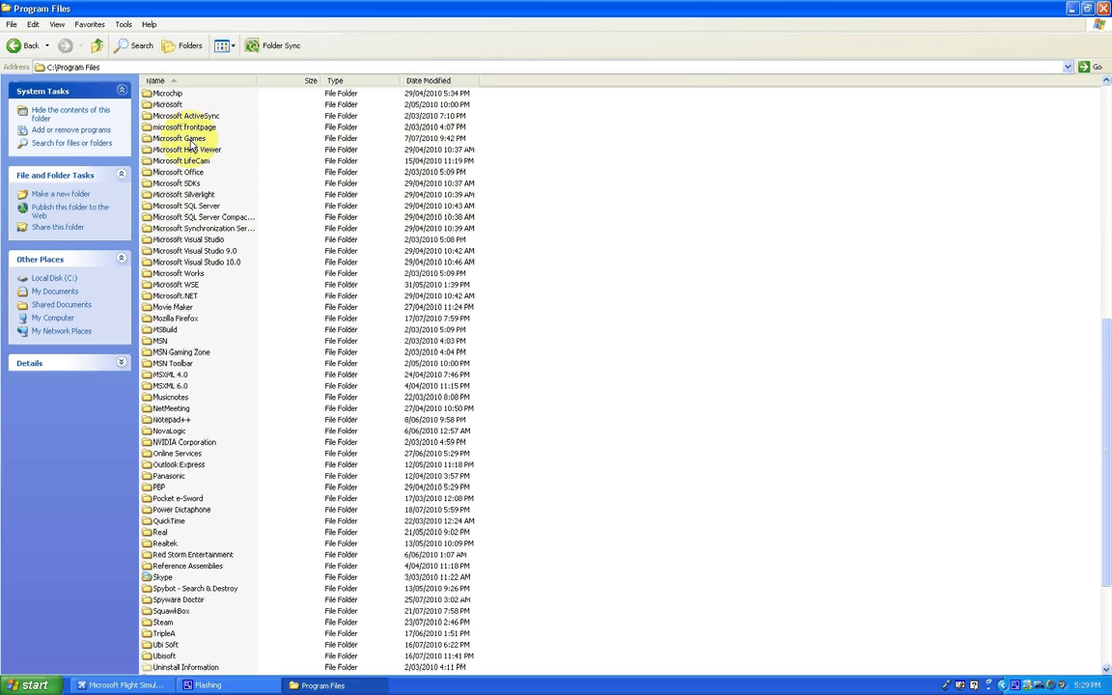
double_click(190, 140)
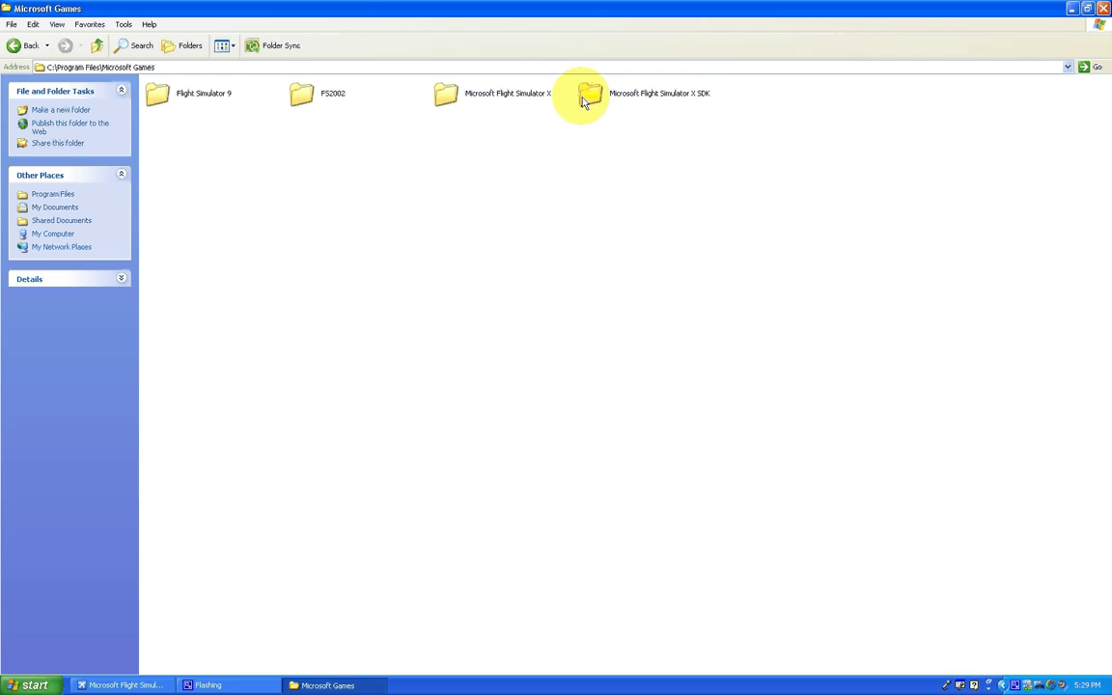
Open the config folder under Microsoft Flight Simulator X SDK\SDK\Core Utilities Kit\SimConnect SDK
double_click(683, 95)
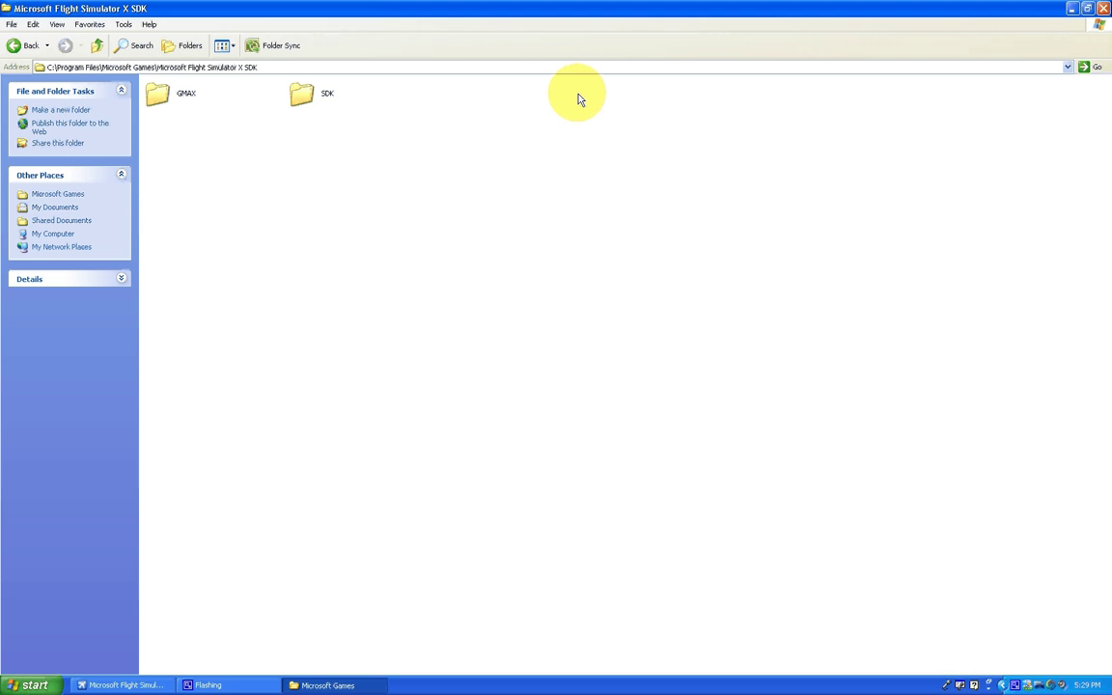
double_click(326, 97)
double_click(171, 88)
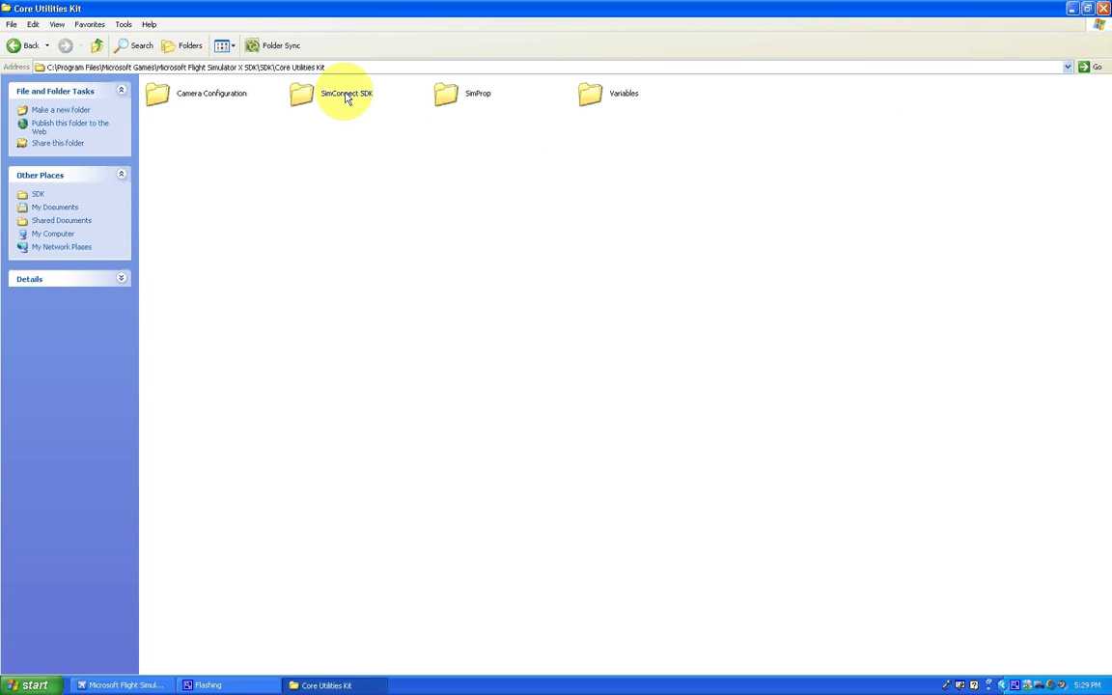
double_click(321, 96)
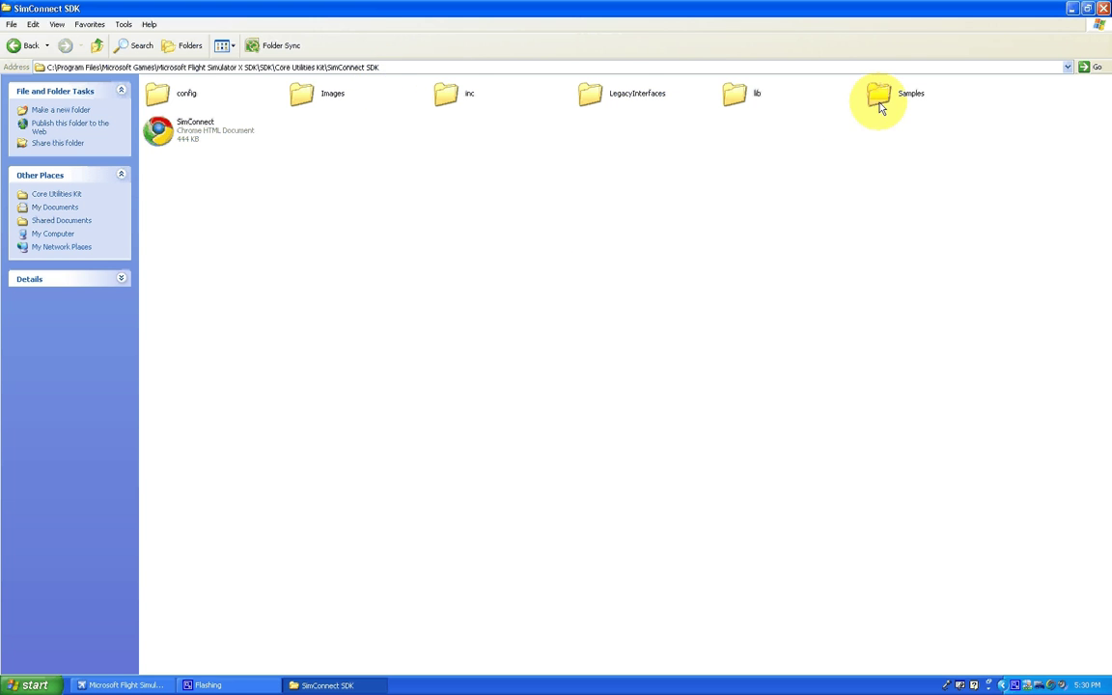
mouse_move(460, 100)
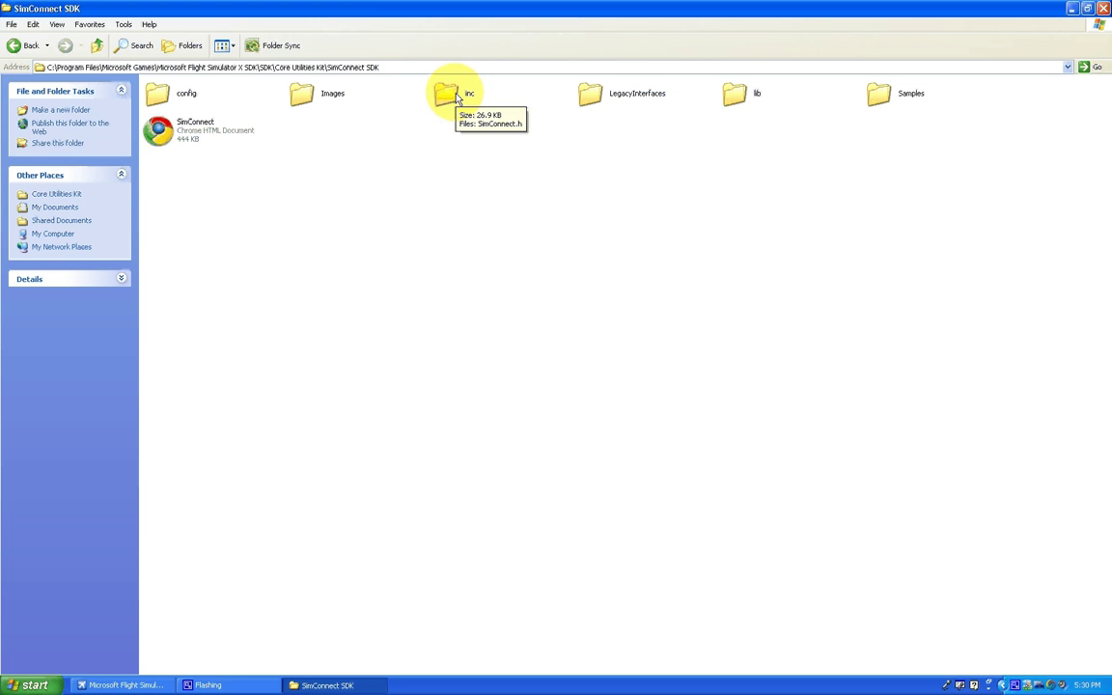
double_click(159, 94)
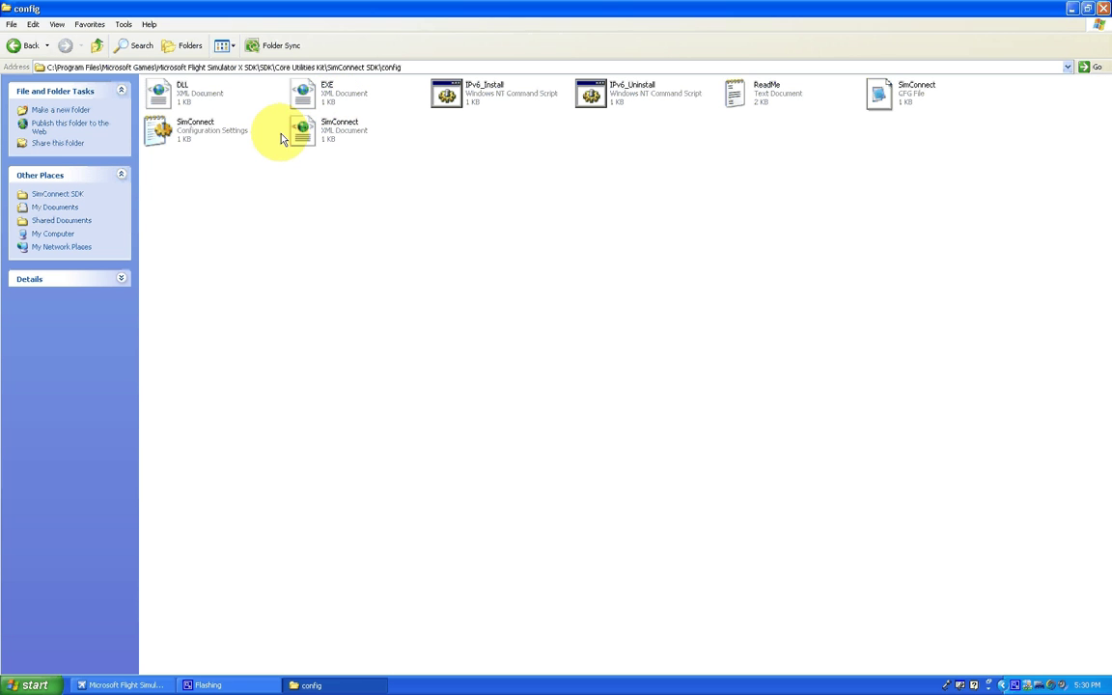
Copy the SimConnect Configuration Settings file in the config folder to the clipboard
left_click(176, 129)
right_click(176, 132)
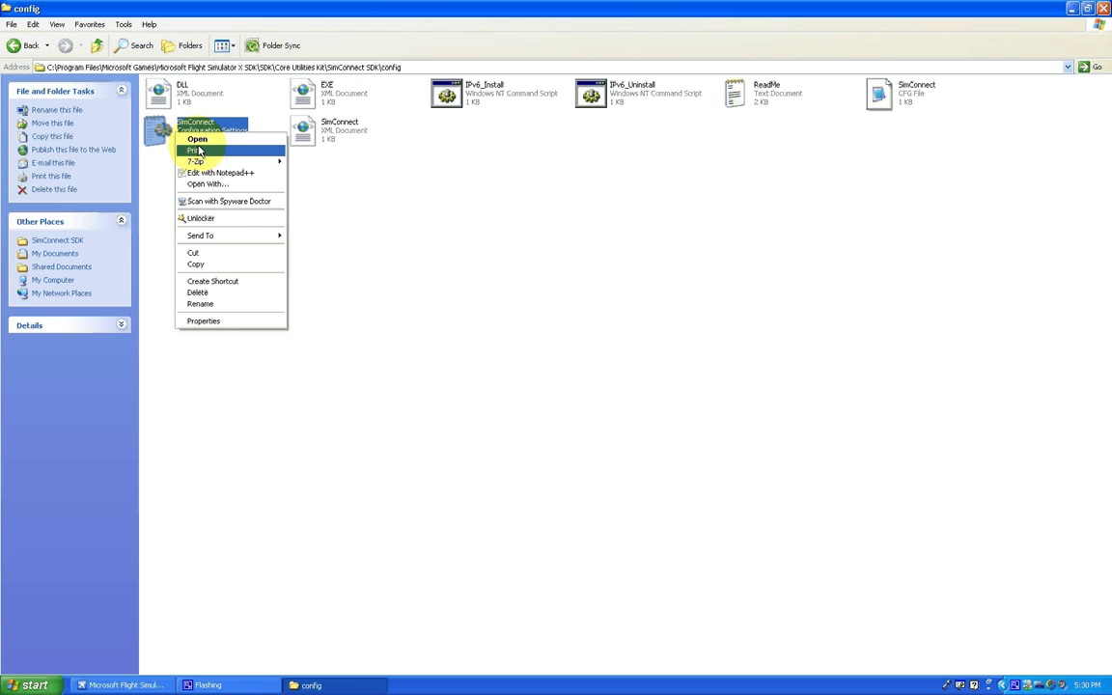
left_click(250, 268)
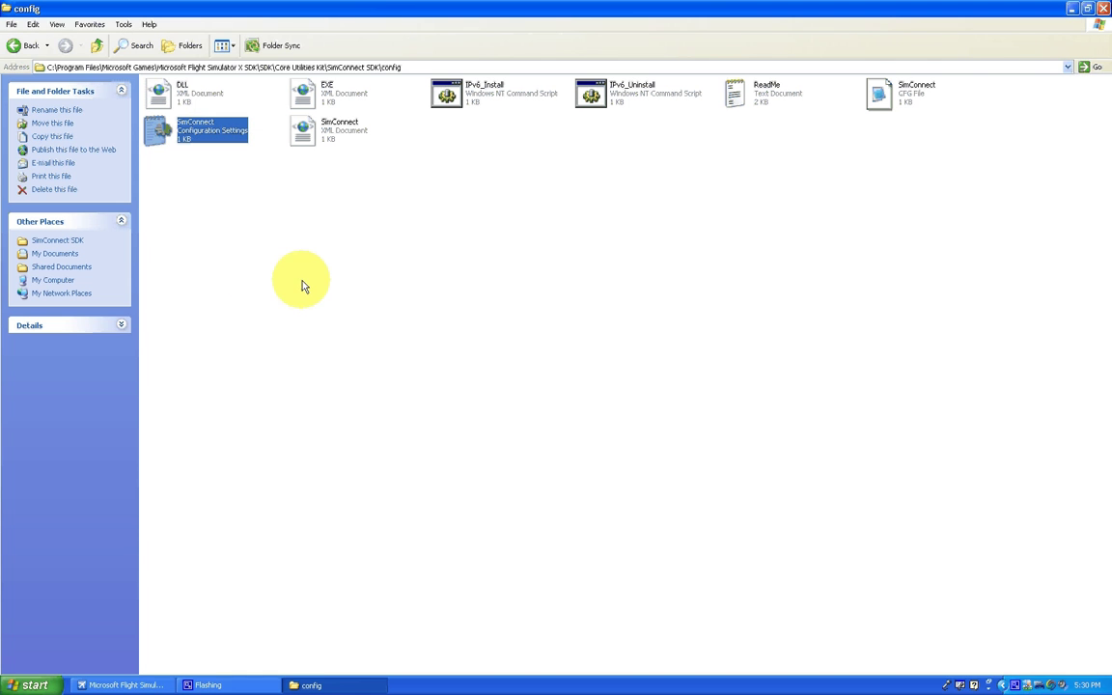
left_click(218, 154)
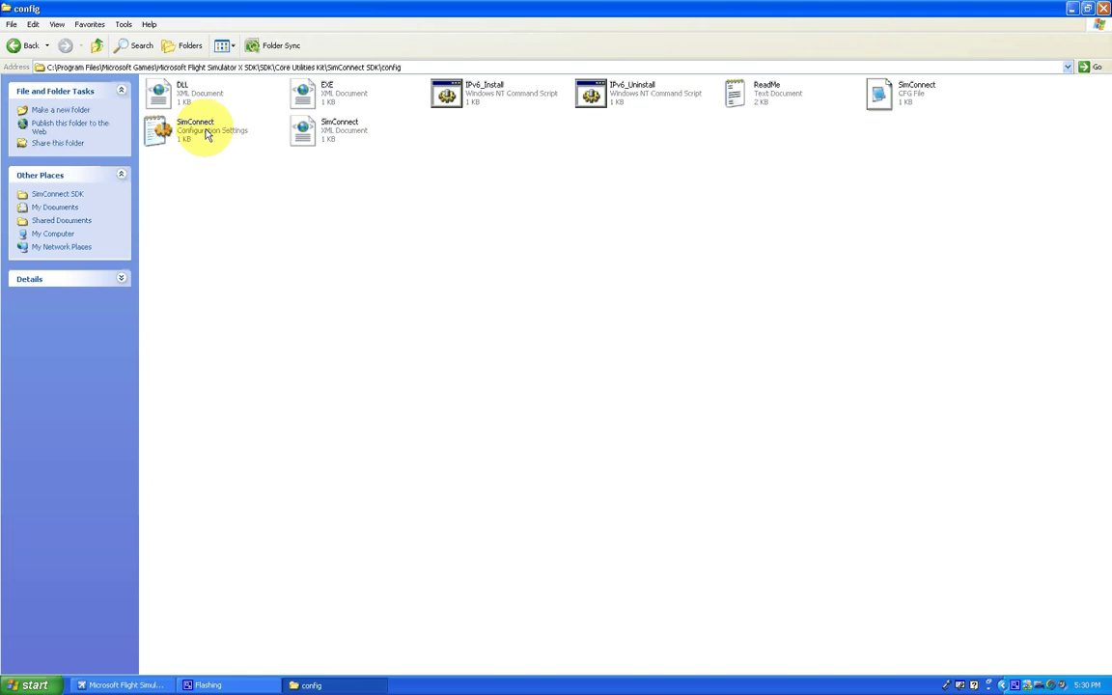
right_click(206, 129)
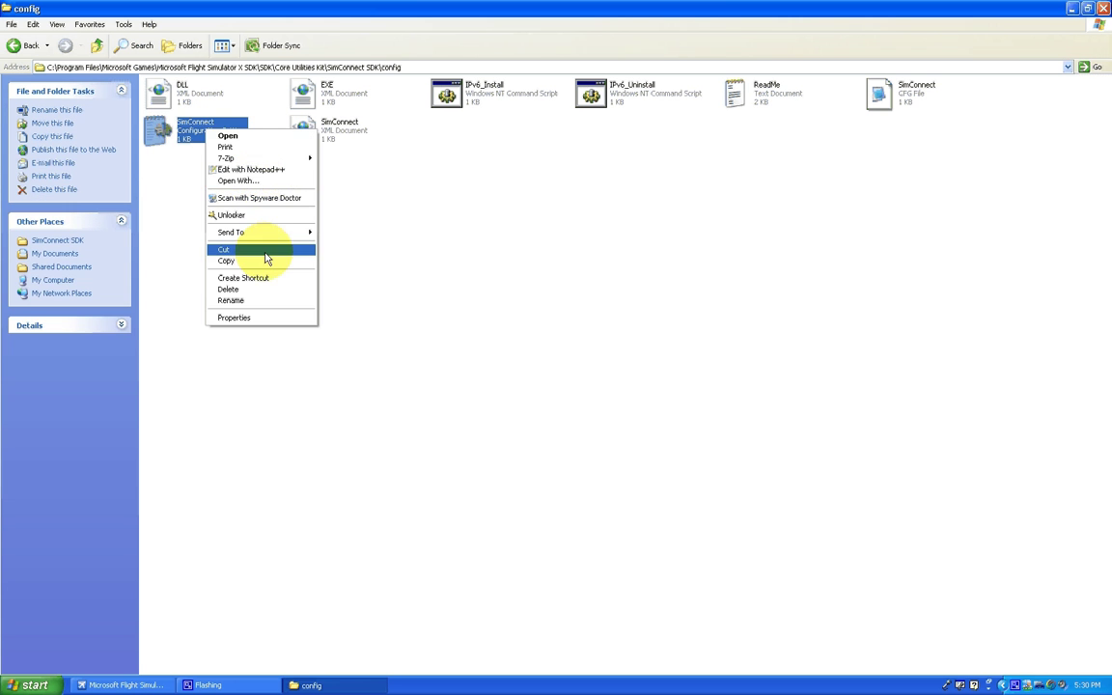
left_click(309, 251)
left_click(290, 193)
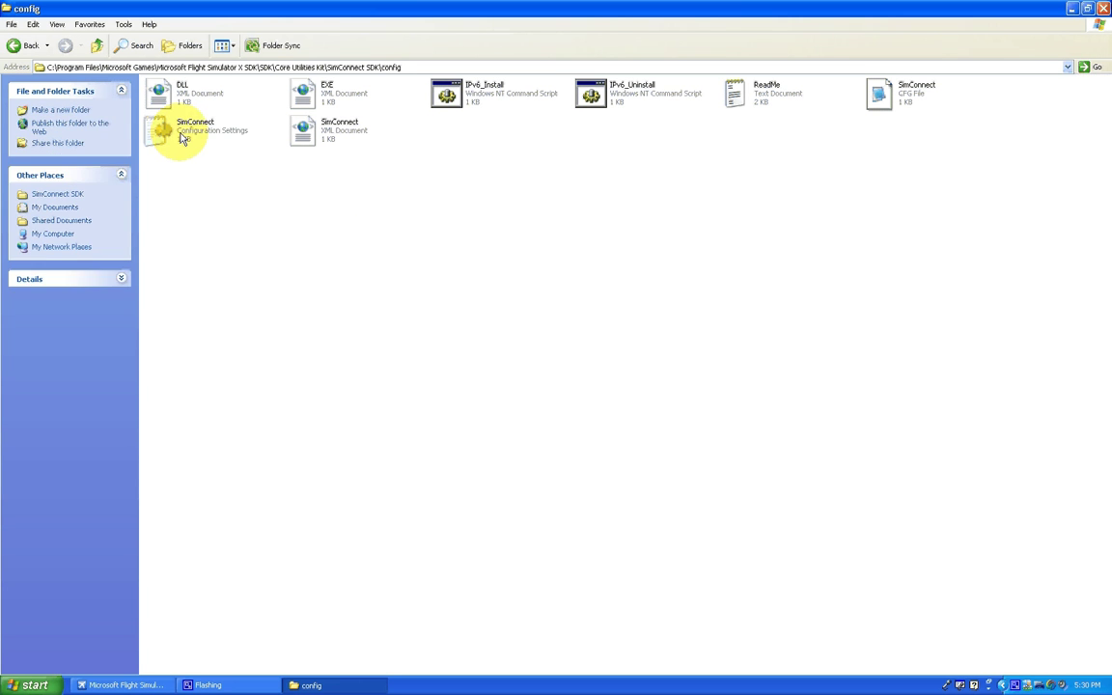
right_click(180, 135)
left_click(222, 265)
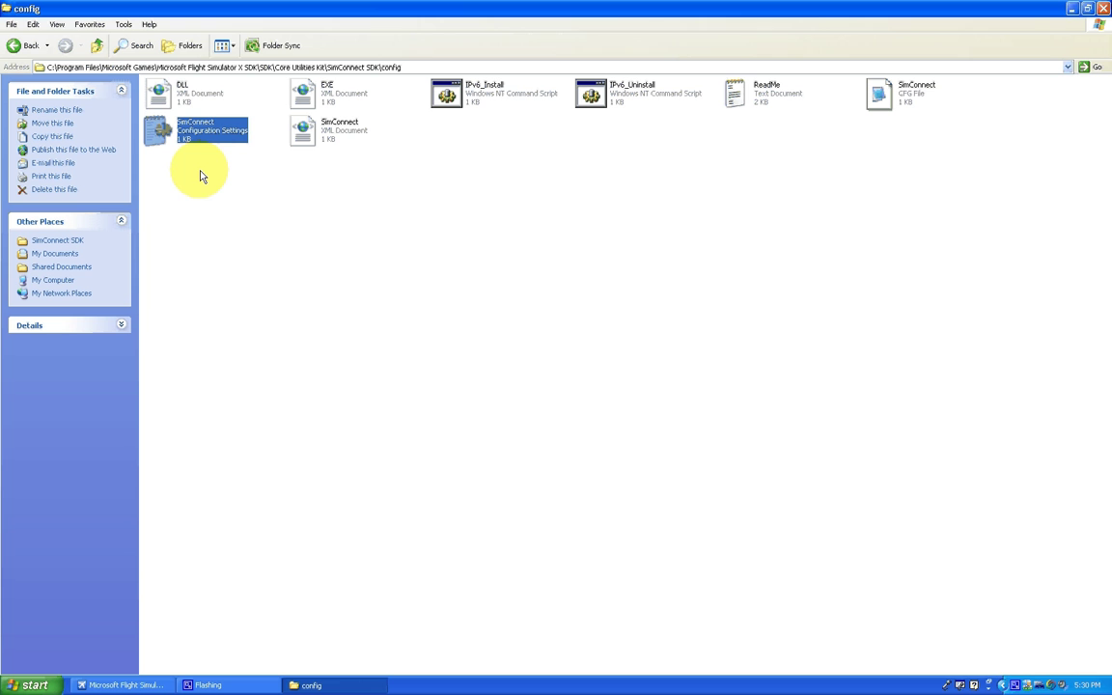
right_click(194, 135)
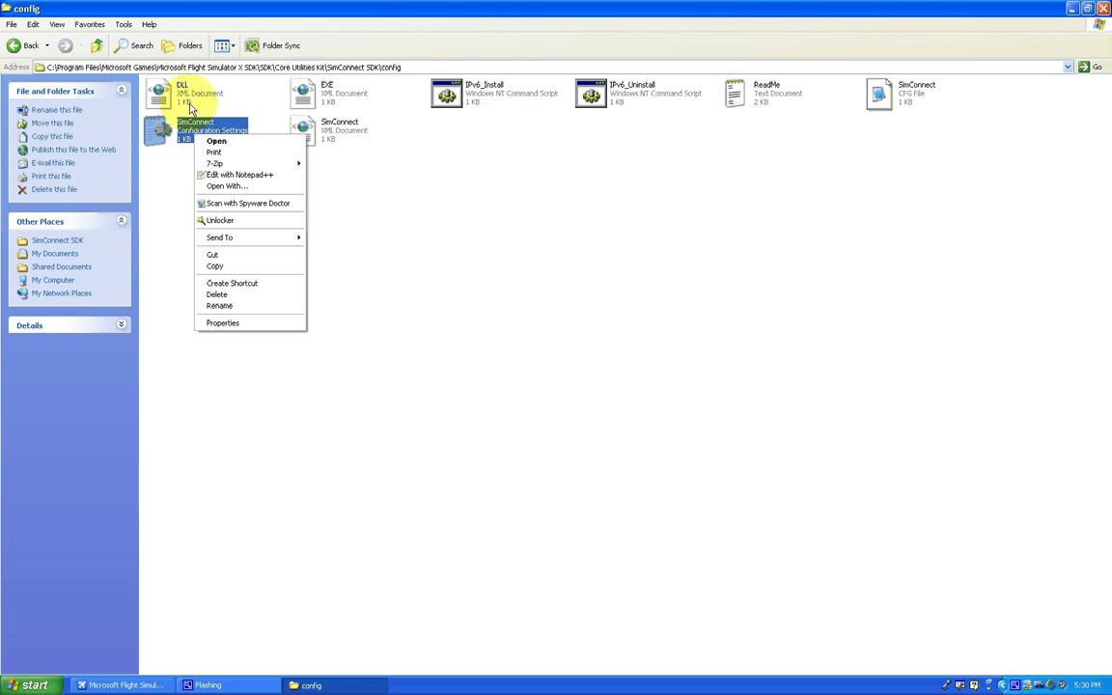
Show the config folder's files in Details view and widen the Name and Type columns
left_click(223, 45)
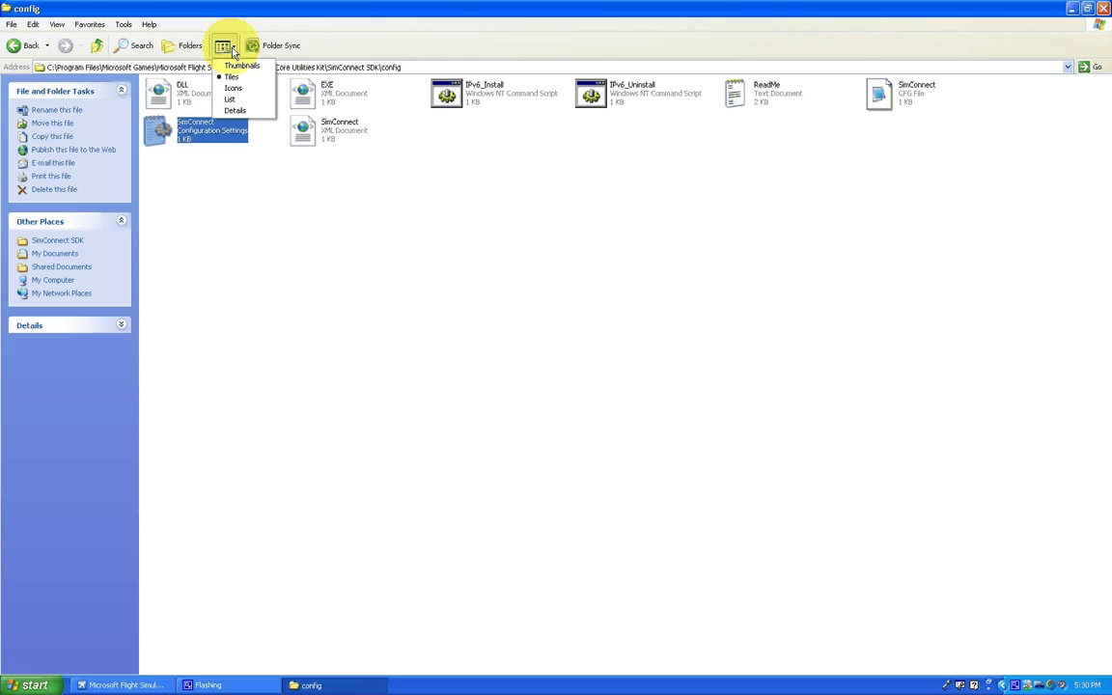
left_click(235, 110)
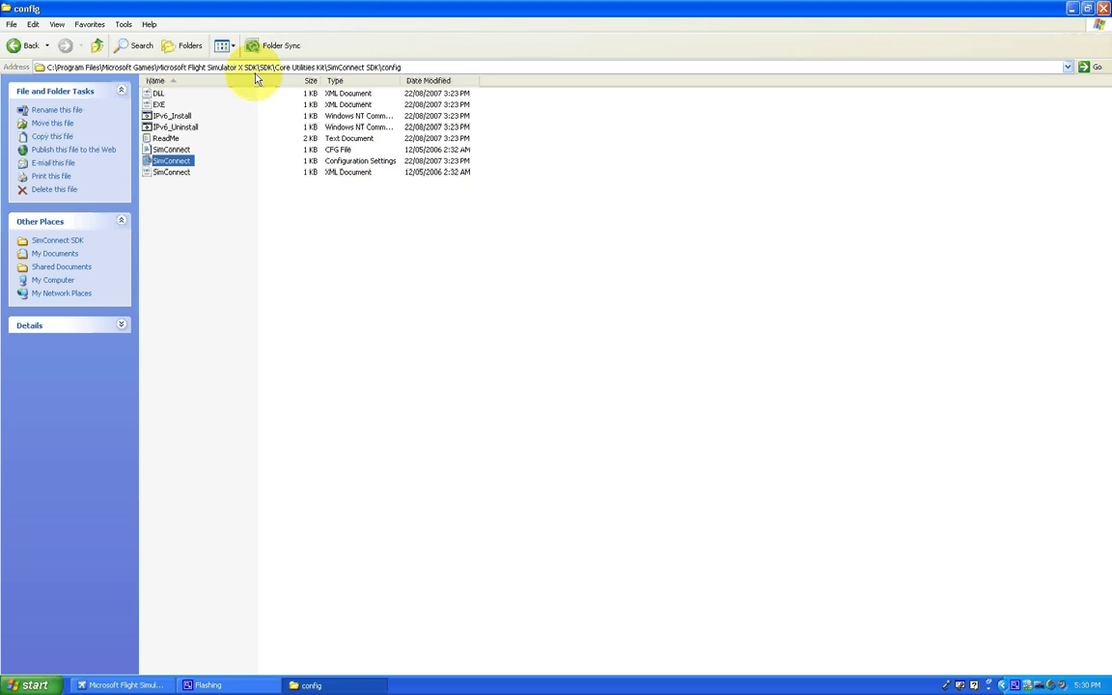
left_click_drag(258, 81, 281, 83)
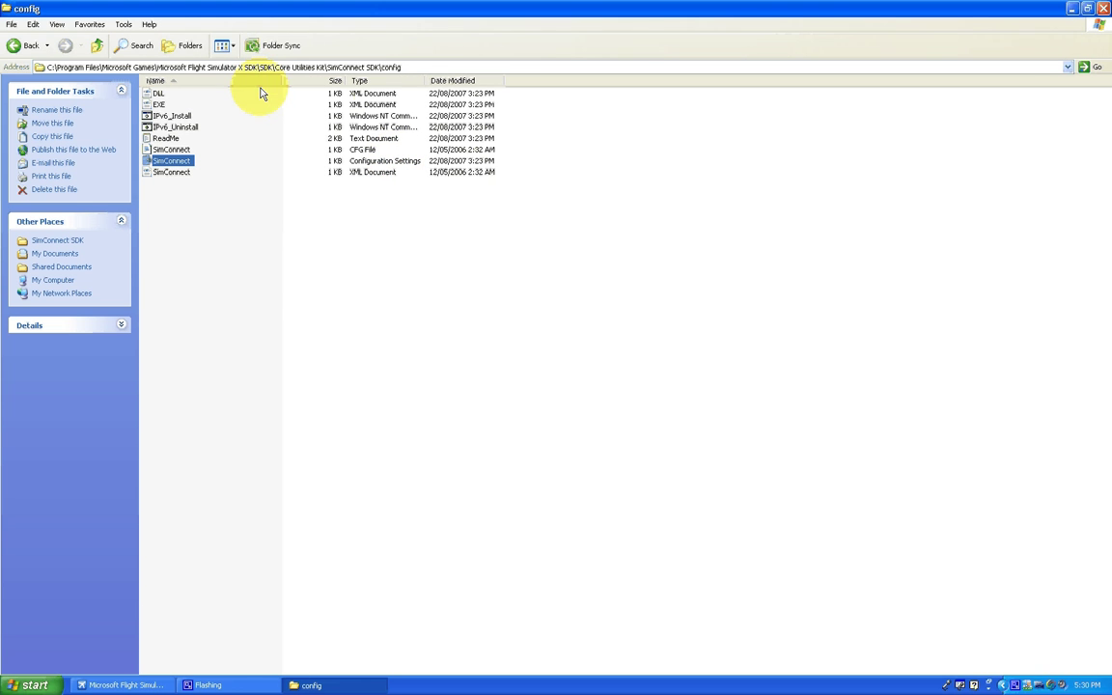
left_click_drag(435, 81, 477, 81)
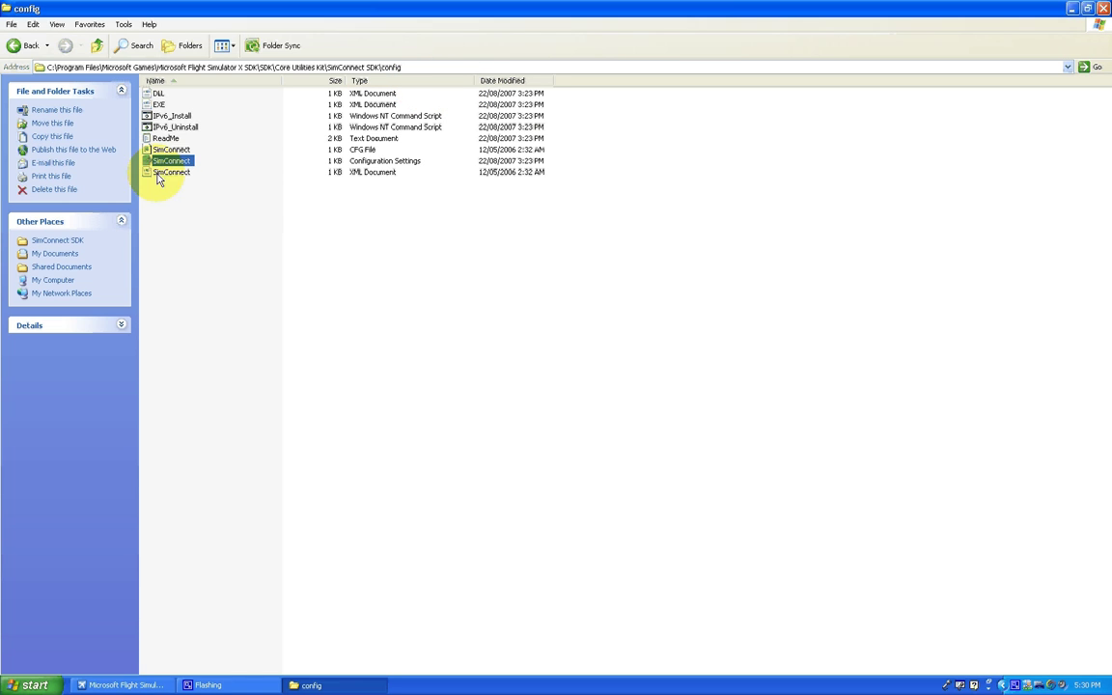
Copy the SimConnect file whose type is Configuration Settings
right_click(163, 173)
left_click(179, 176)
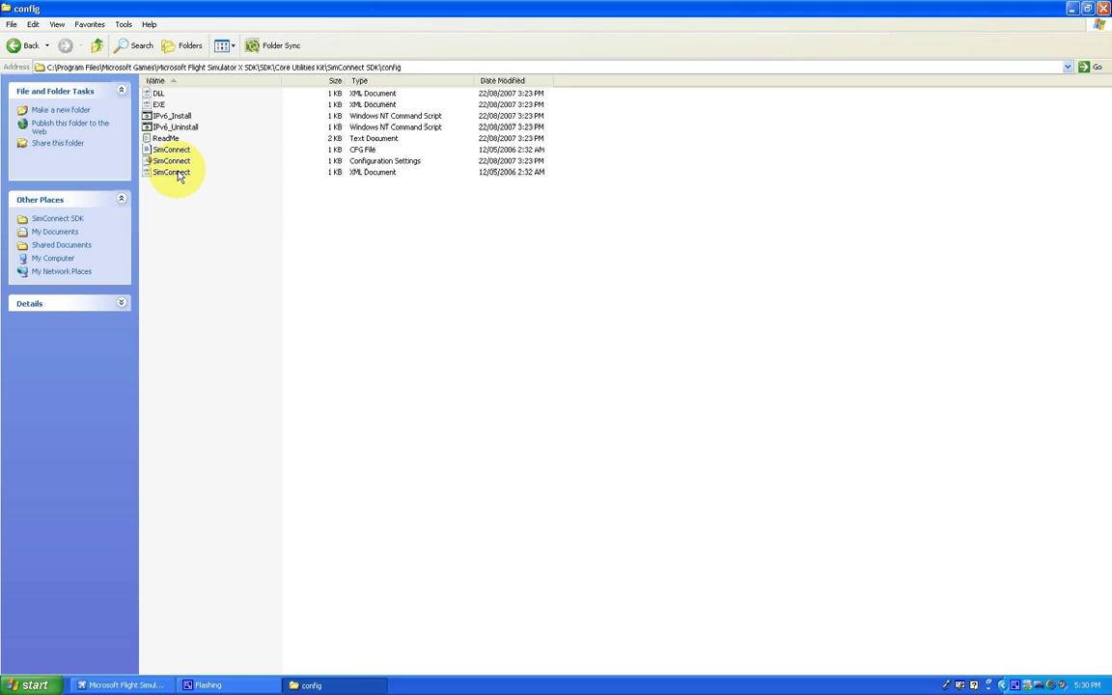
left_click(171, 161)
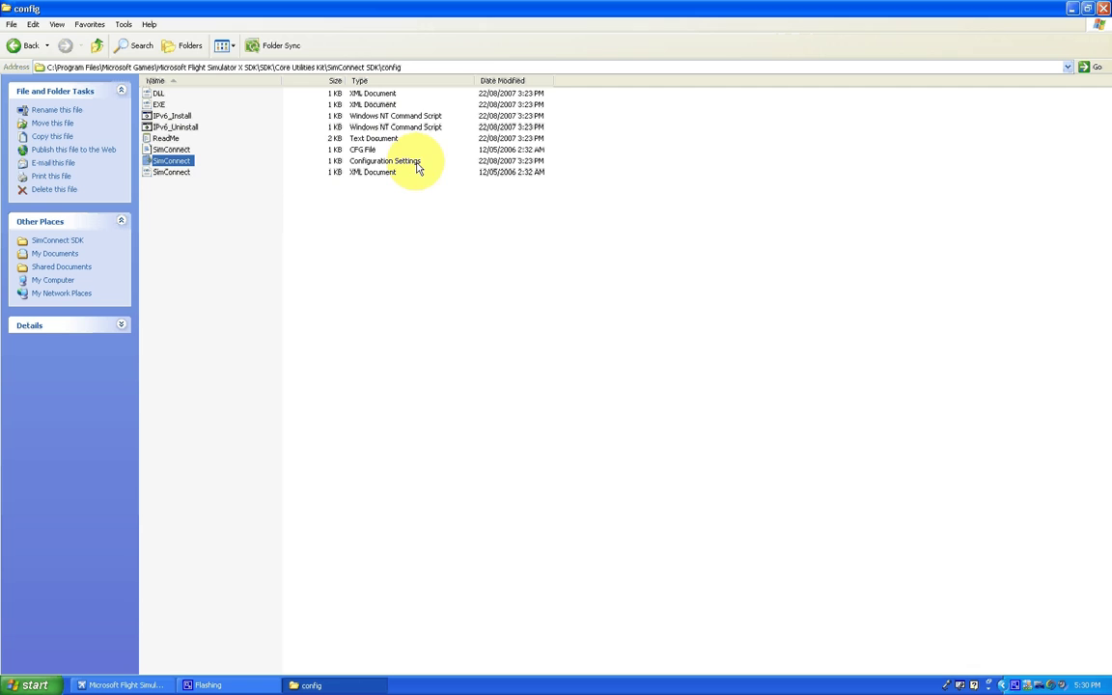
left_click(183, 161)
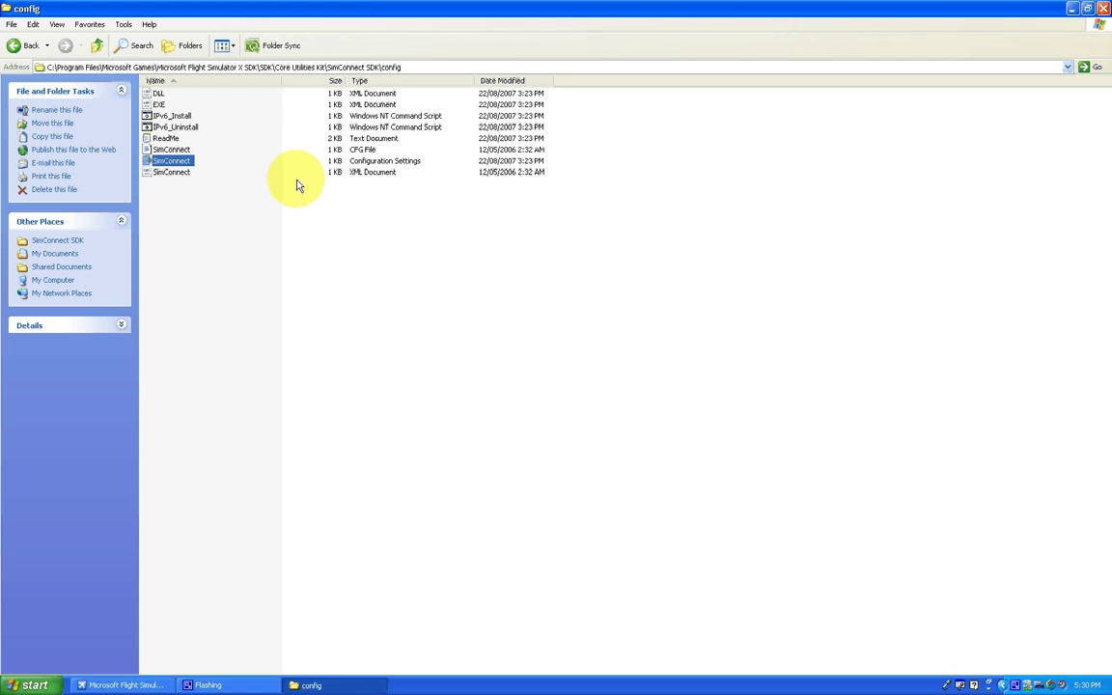
left_click(193, 203)
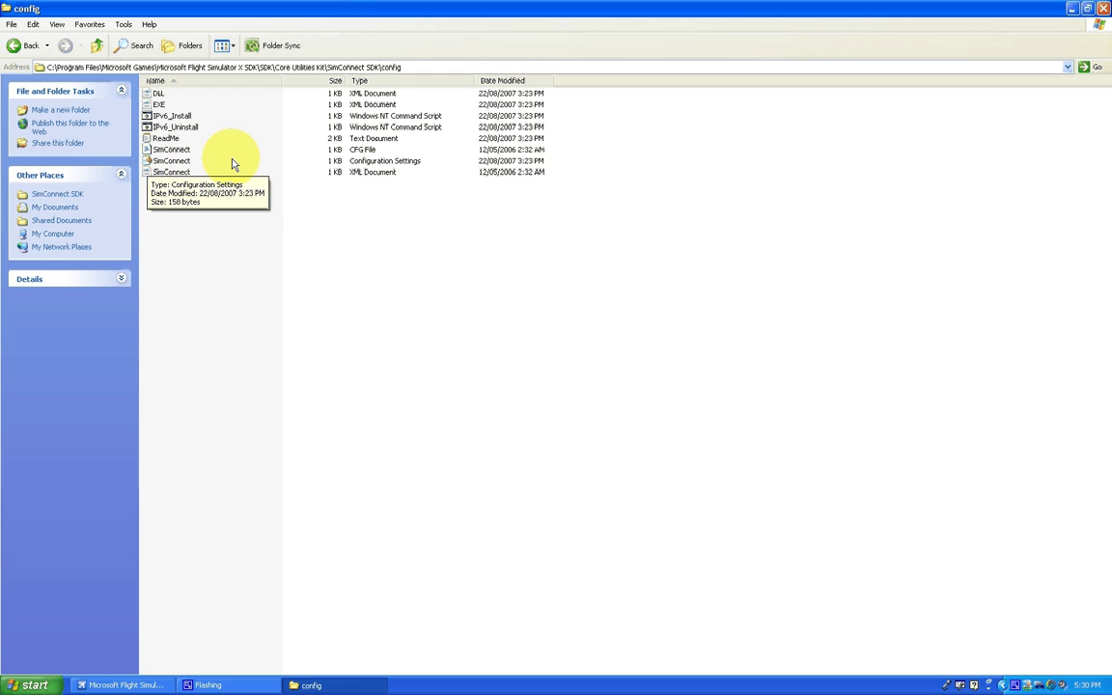
right_click(161, 162)
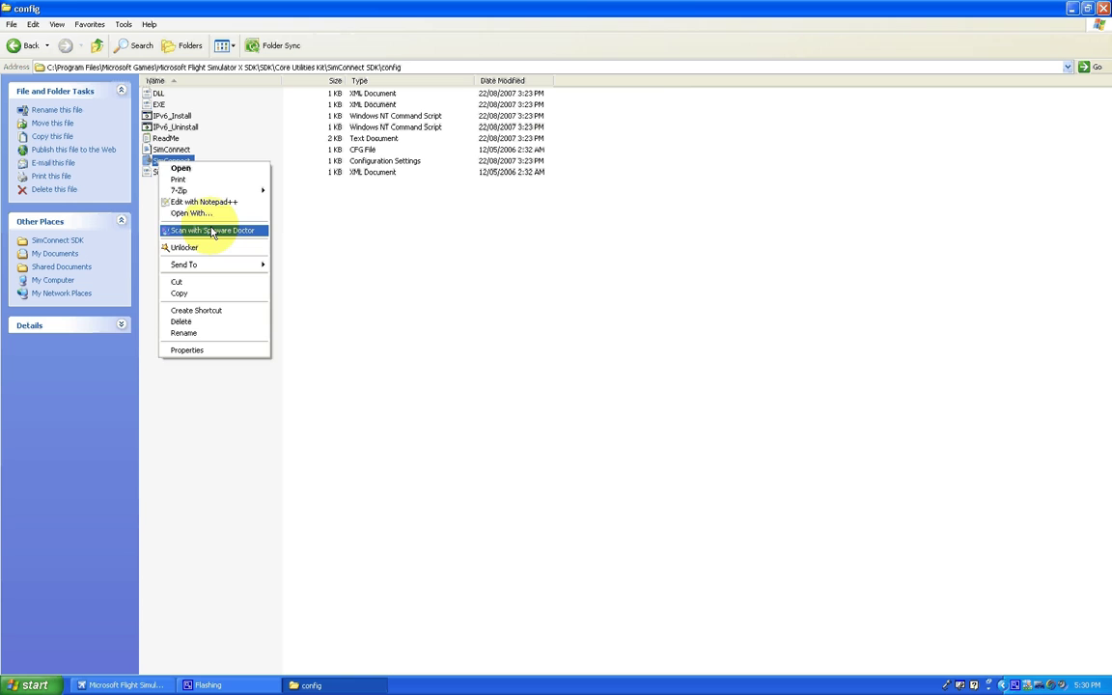
left_click(198, 292)
Go up from the SDK's config folder to the root of Local Disk (C:)
left_click(96, 47)
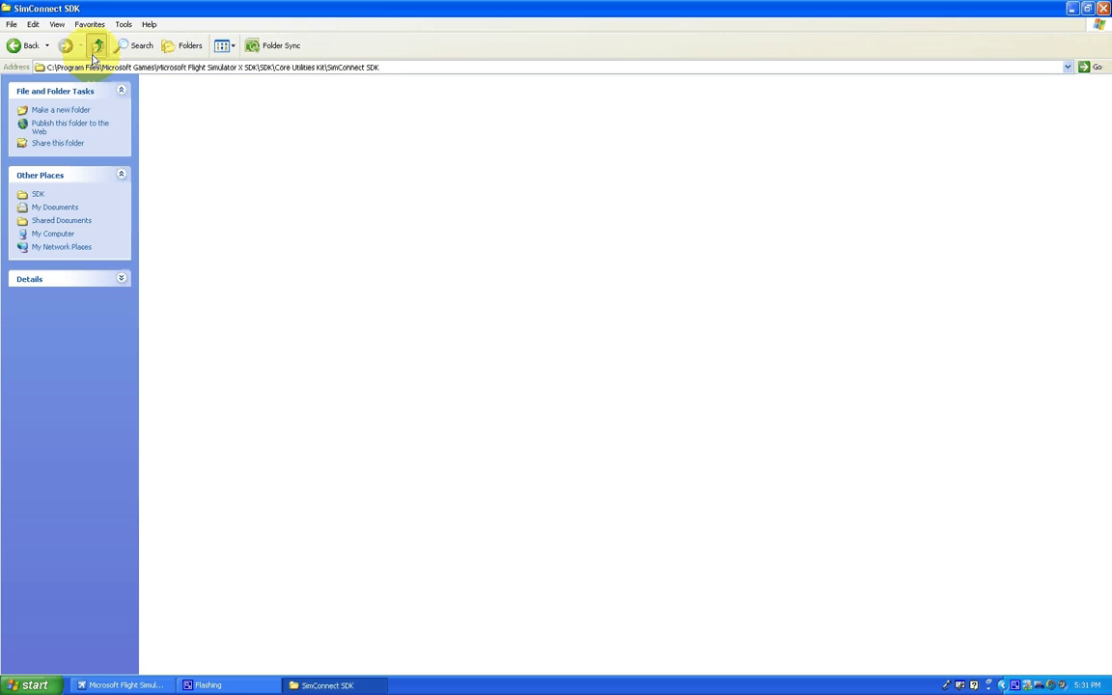
left_click(94, 57)
left_click(93, 57)
left_click(93, 57)
left_click(93, 57)
left_click(94, 50)
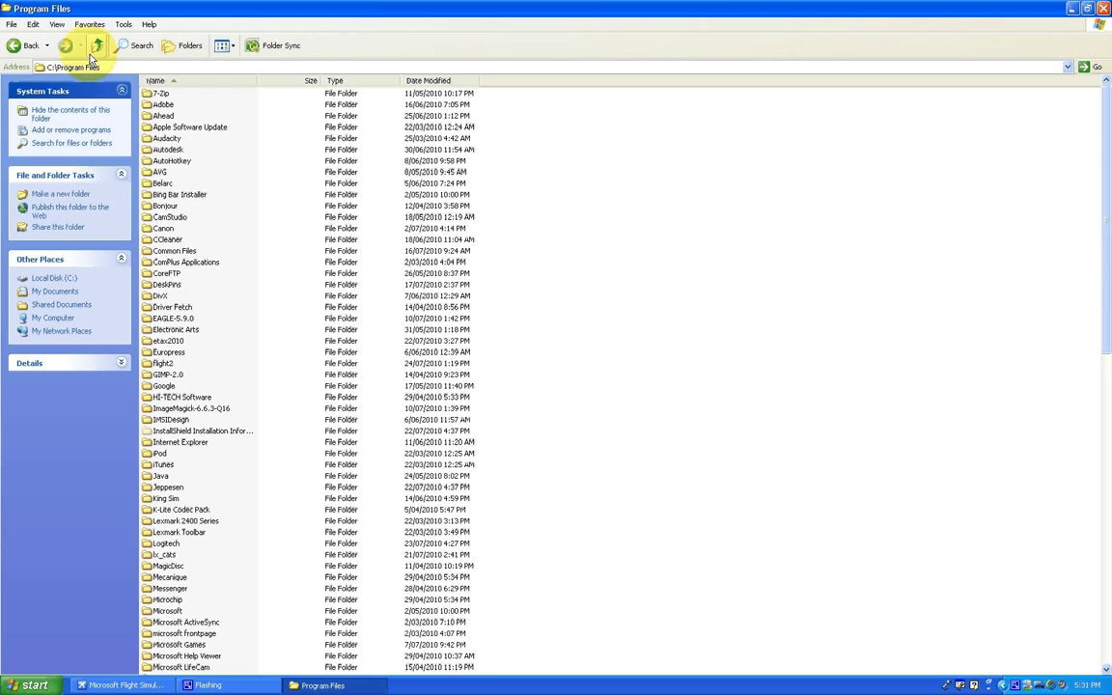
left_click(93, 50)
Open the Flight Simulator X Files folder in Simtelligence's My Documents under Documents and Settings
left_click(642, 96)
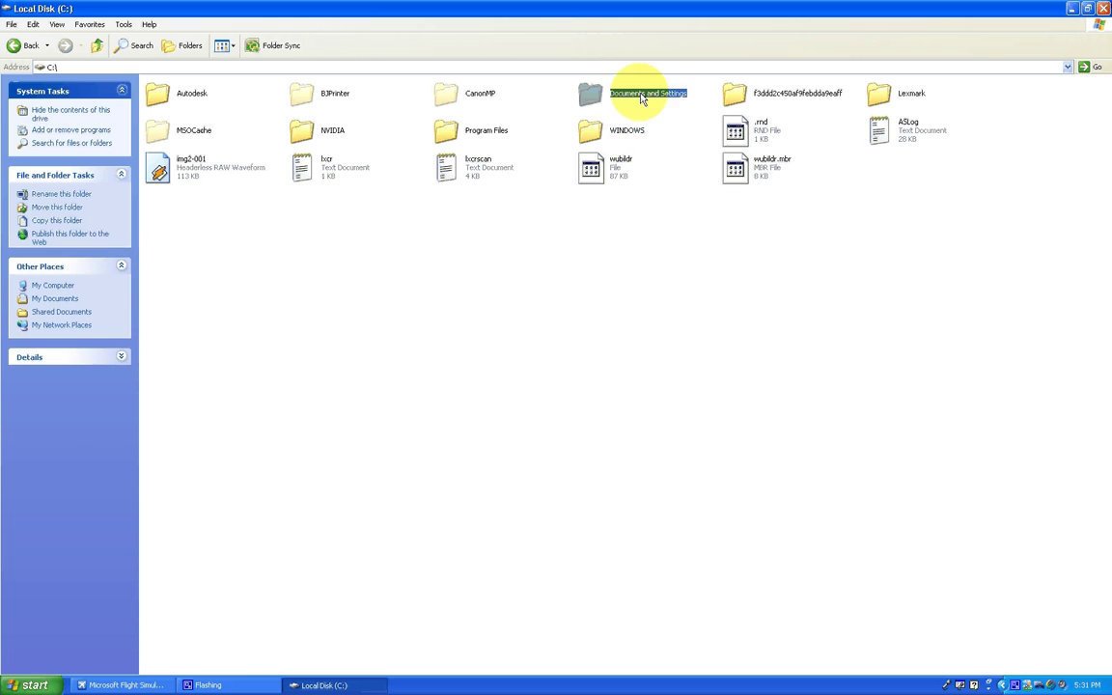
double_click(642, 97)
double_click(901, 96)
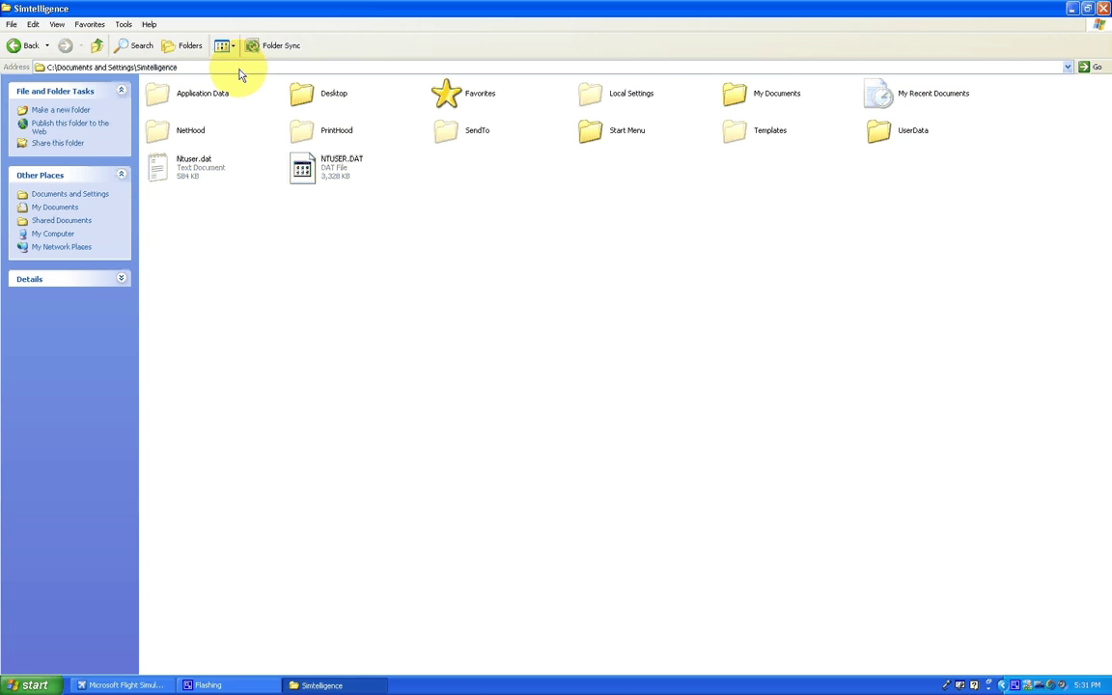
double_click(763, 102)
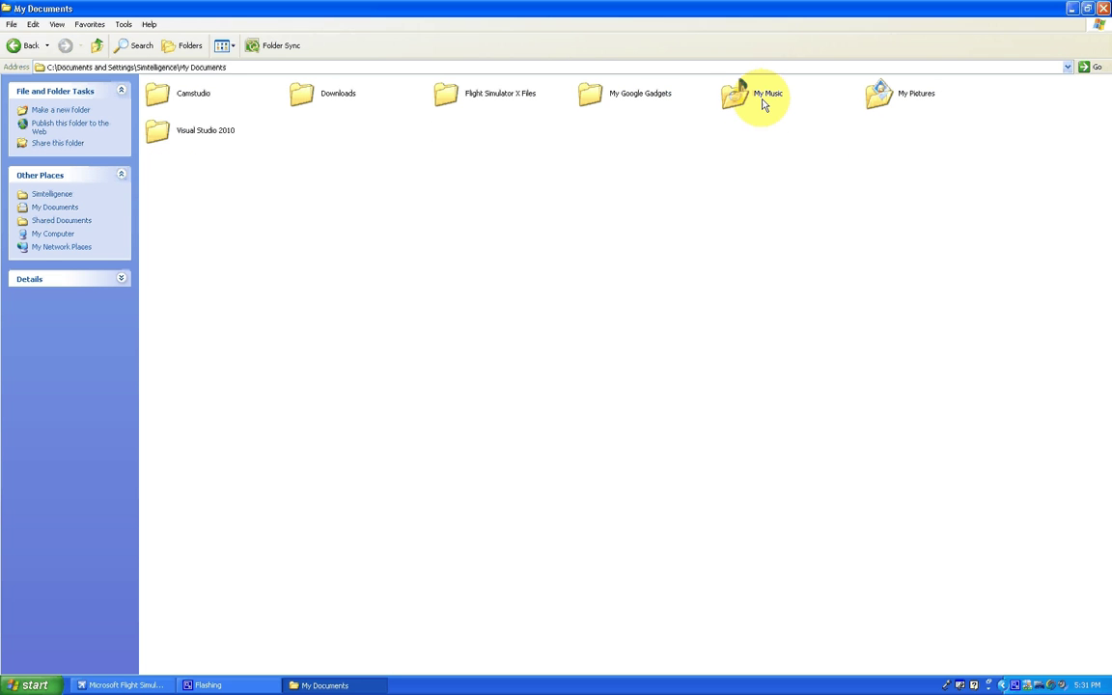
double_click(449, 97)
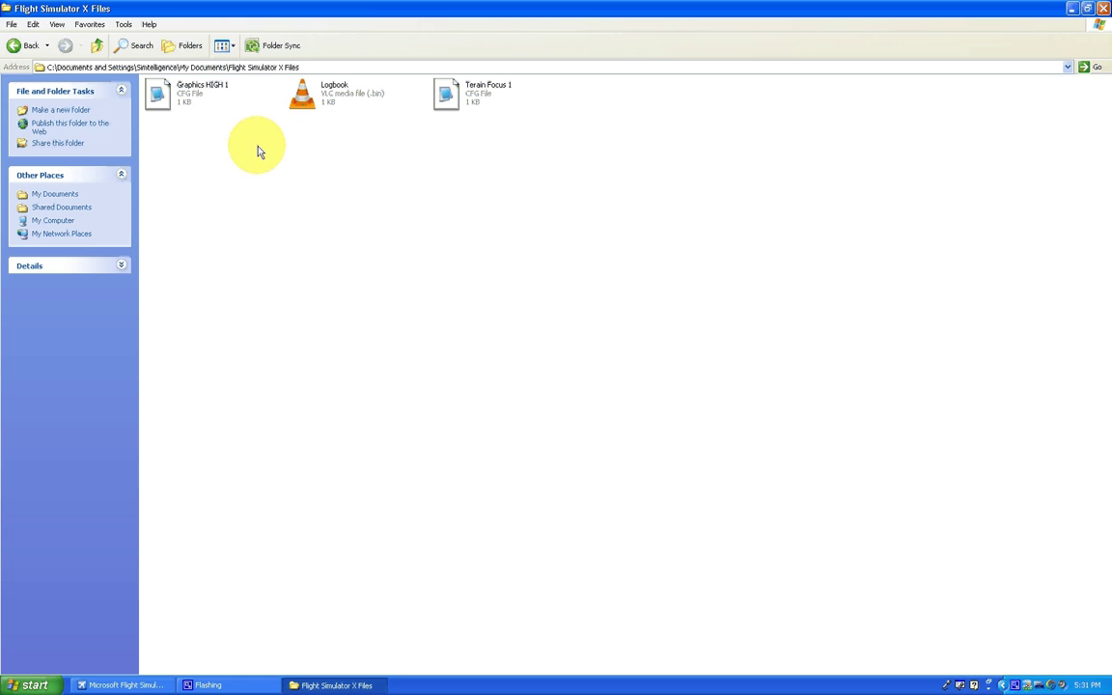
Paste the copied SimConnect Configuration Settings file into the Flight Simulator X Files folder and close the folder window
right_click(277, 170)
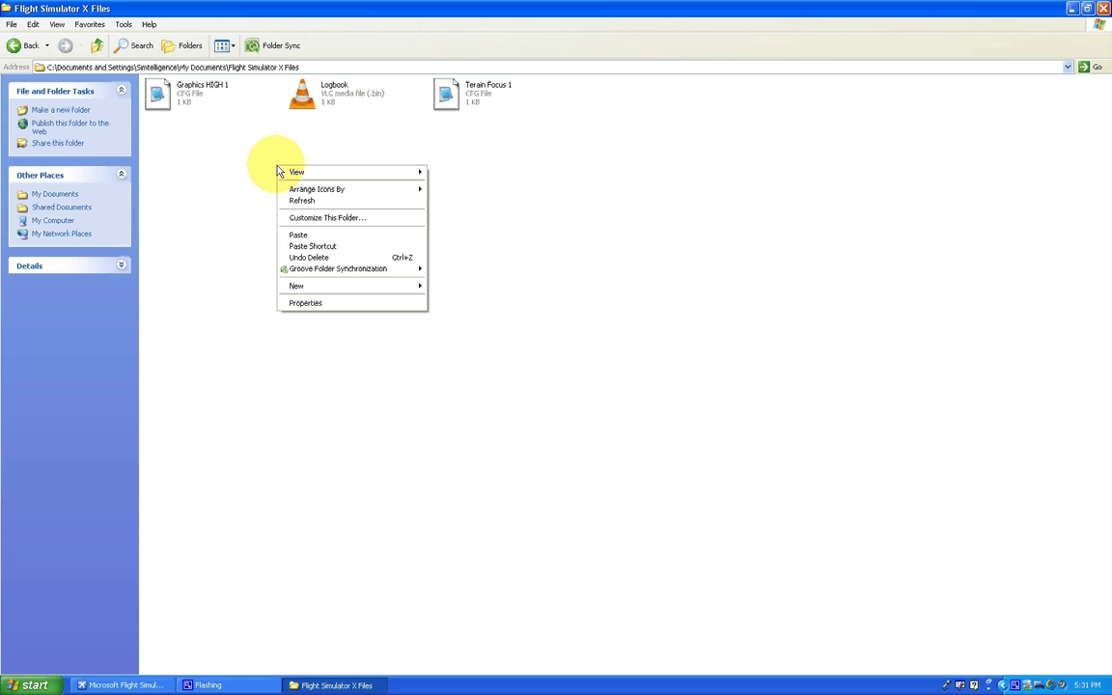
left_click(293, 231)
left_click(309, 252)
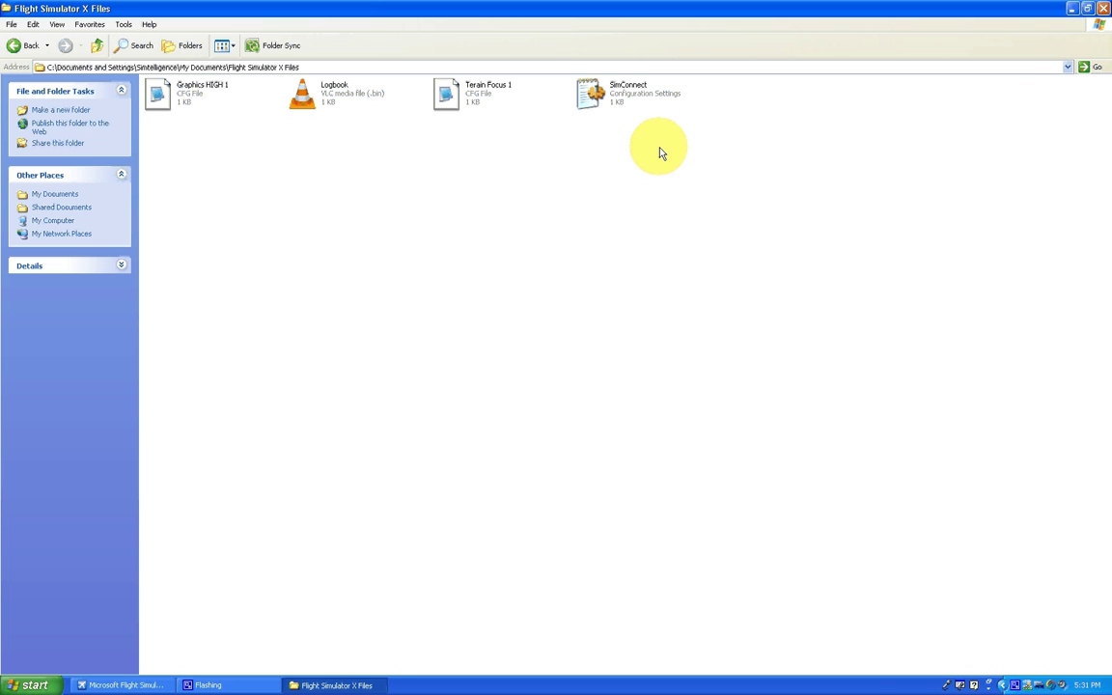
left_click(1102, 10)
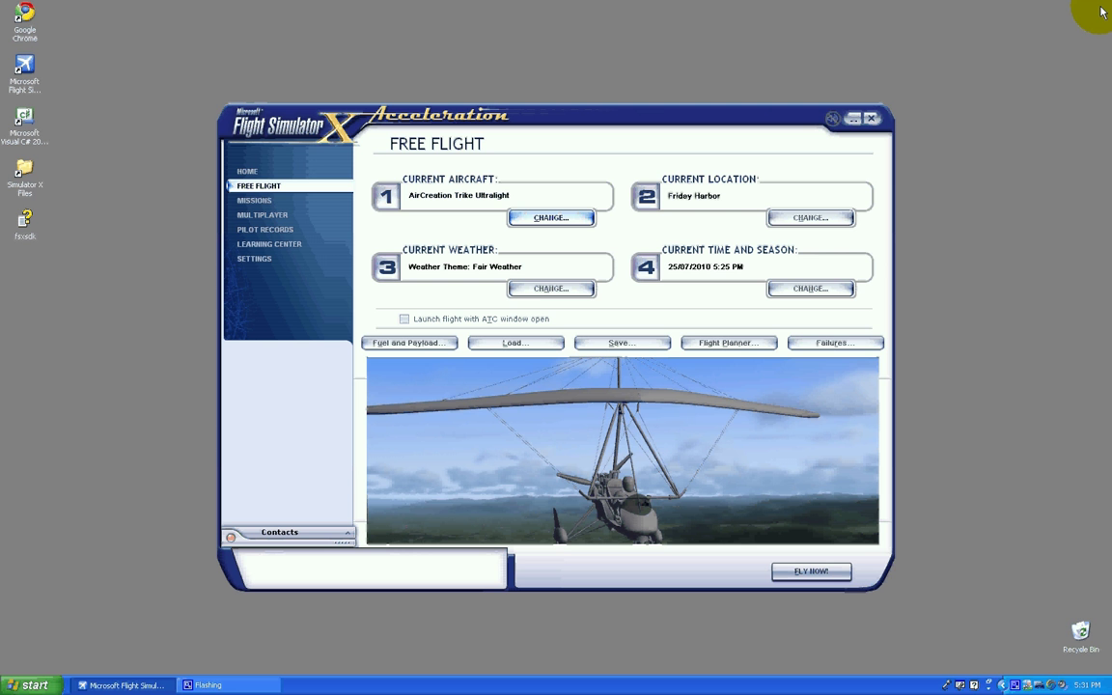
Exit Flight Simulator X, end its leftover instance, and launch it again from the desktop
left_click(870, 120)
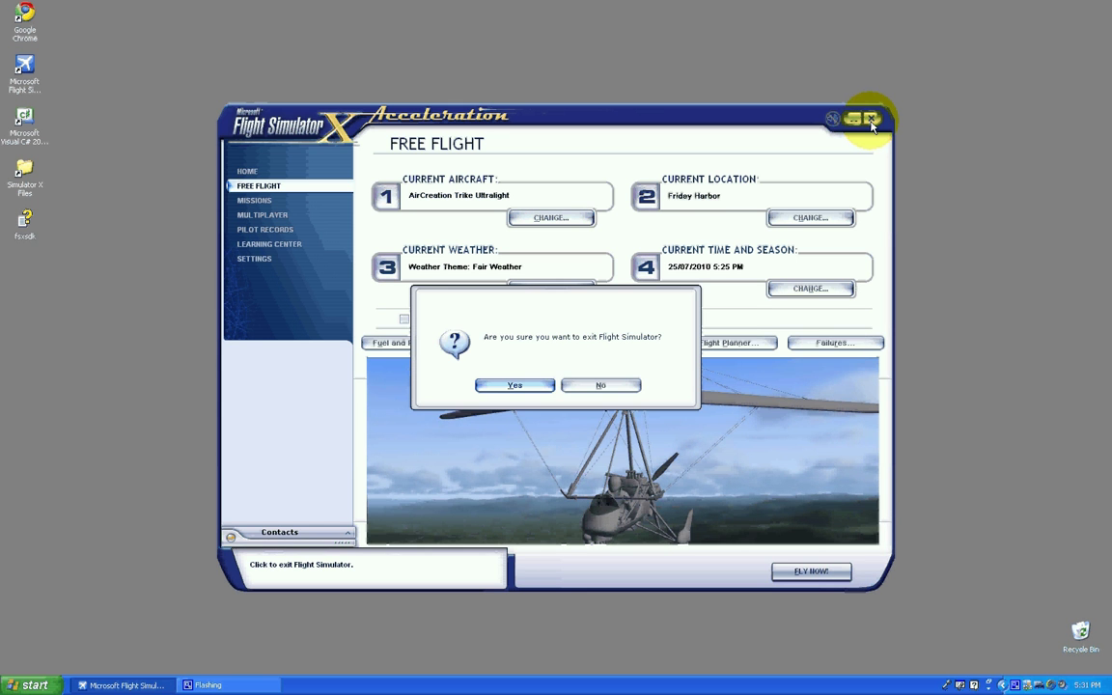
left_click(541, 386)
left_click(21, 71)
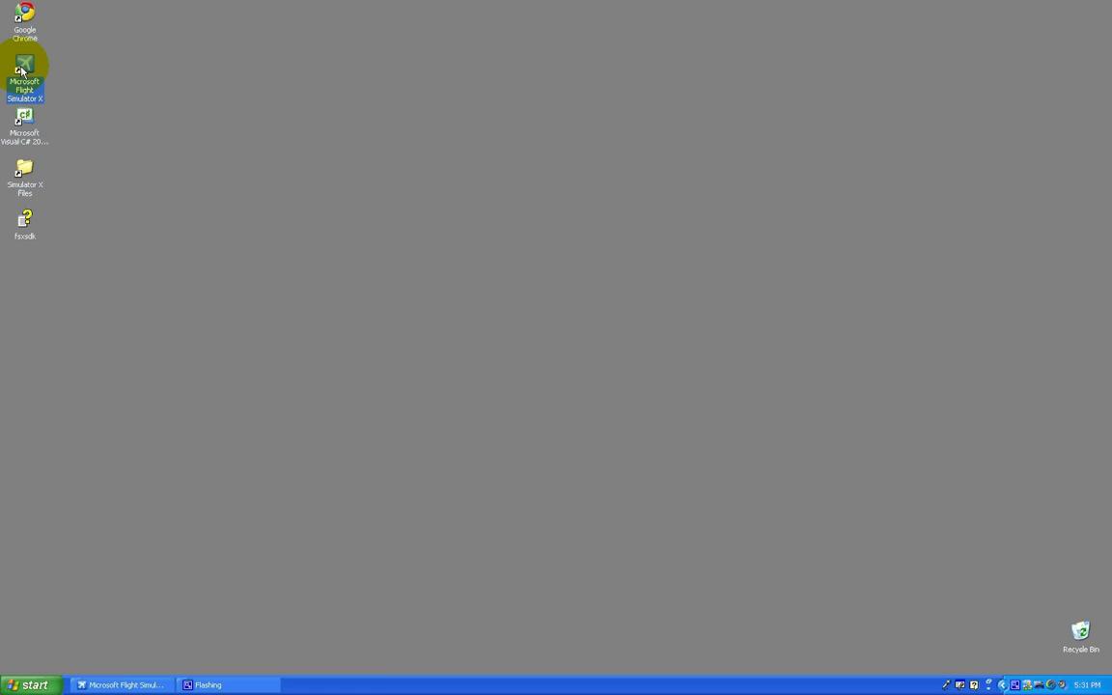
double_click(21, 70)
left_click(559, 384)
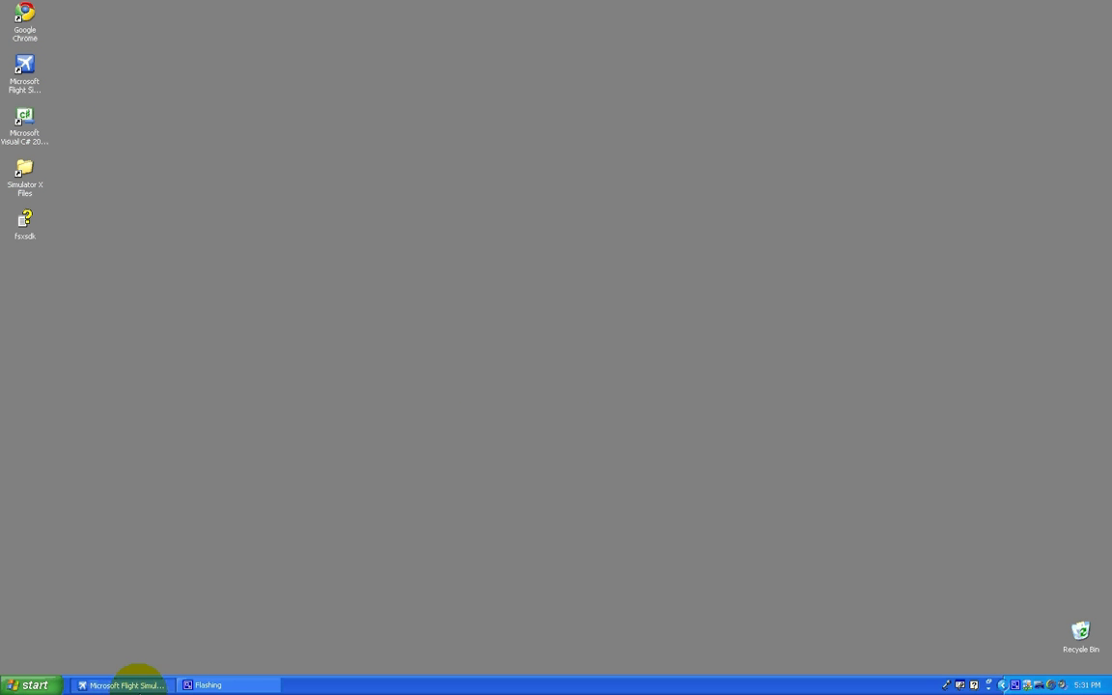
right_click(145, 687)
left_click(291, 478)
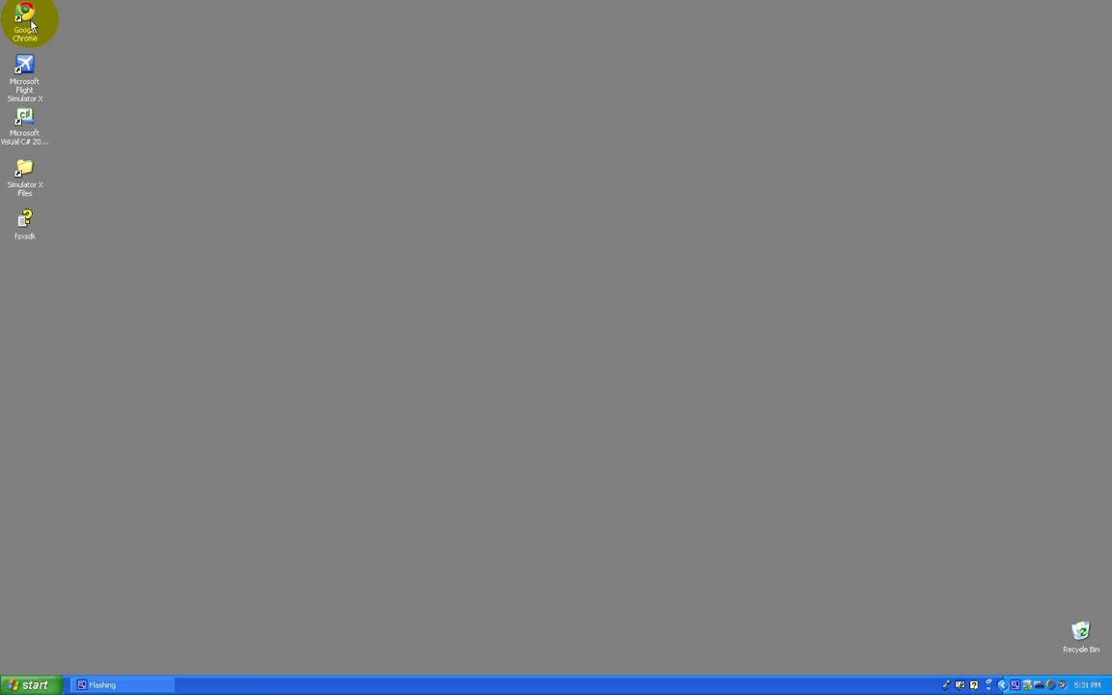
left_click(25, 68)
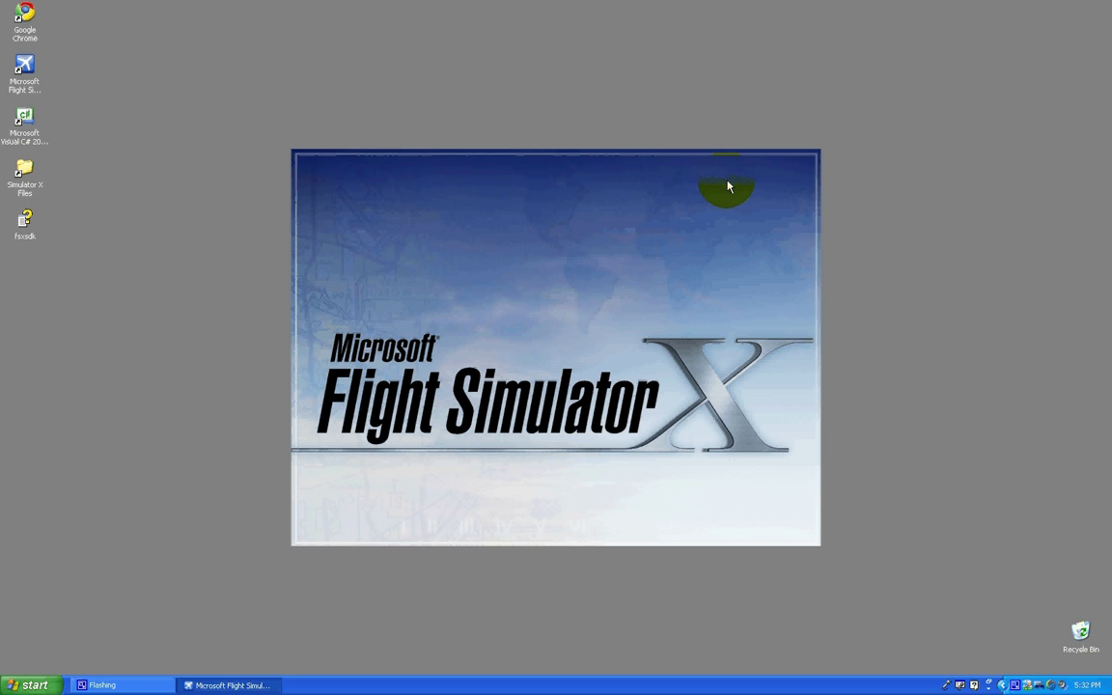
right_click(1015, 684)
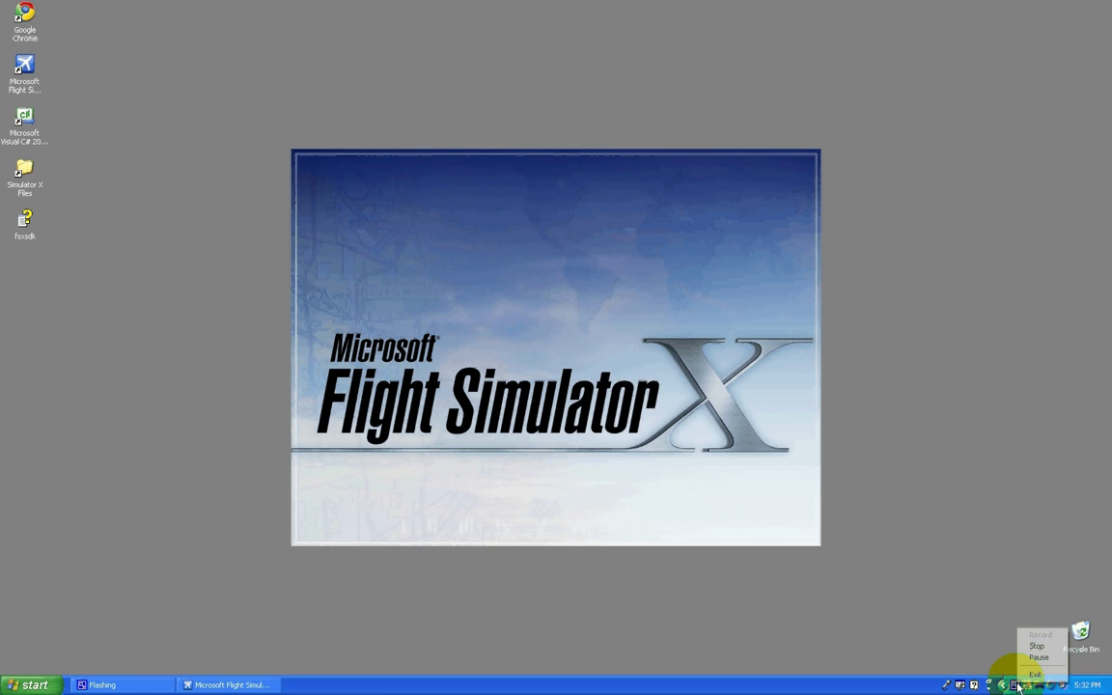
left_click(1040, 658)
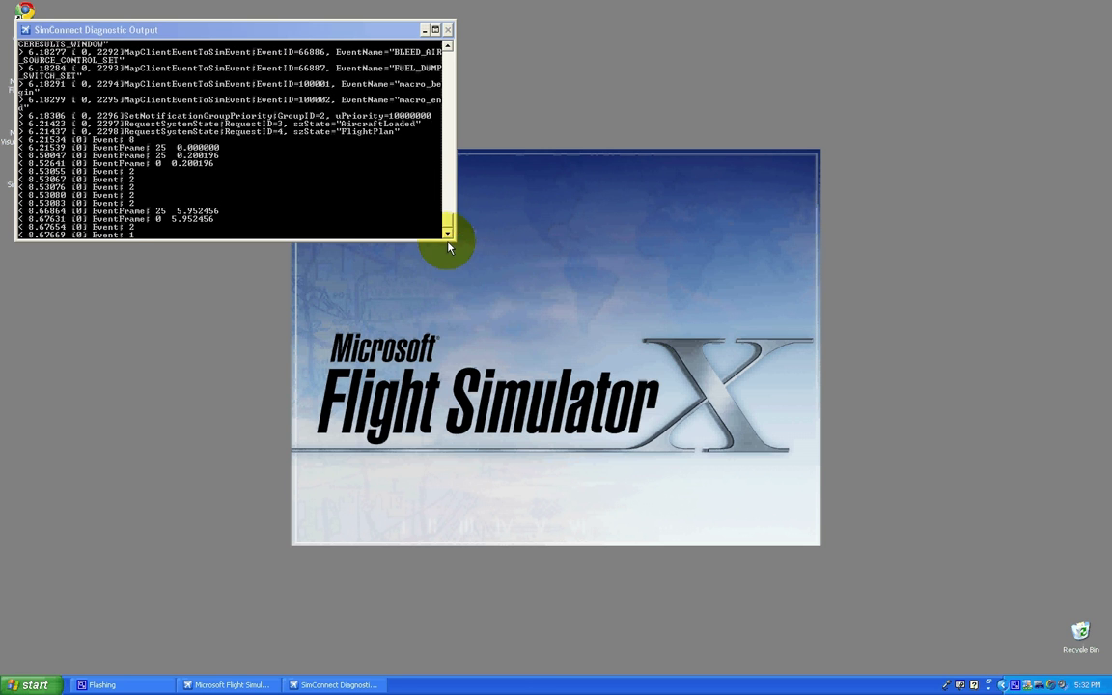
Enlarge the SimConnect Diagnostic Output window, examine its log of events and system state requests, and minimize it
left_click_drag(448, 241, 534, 653)
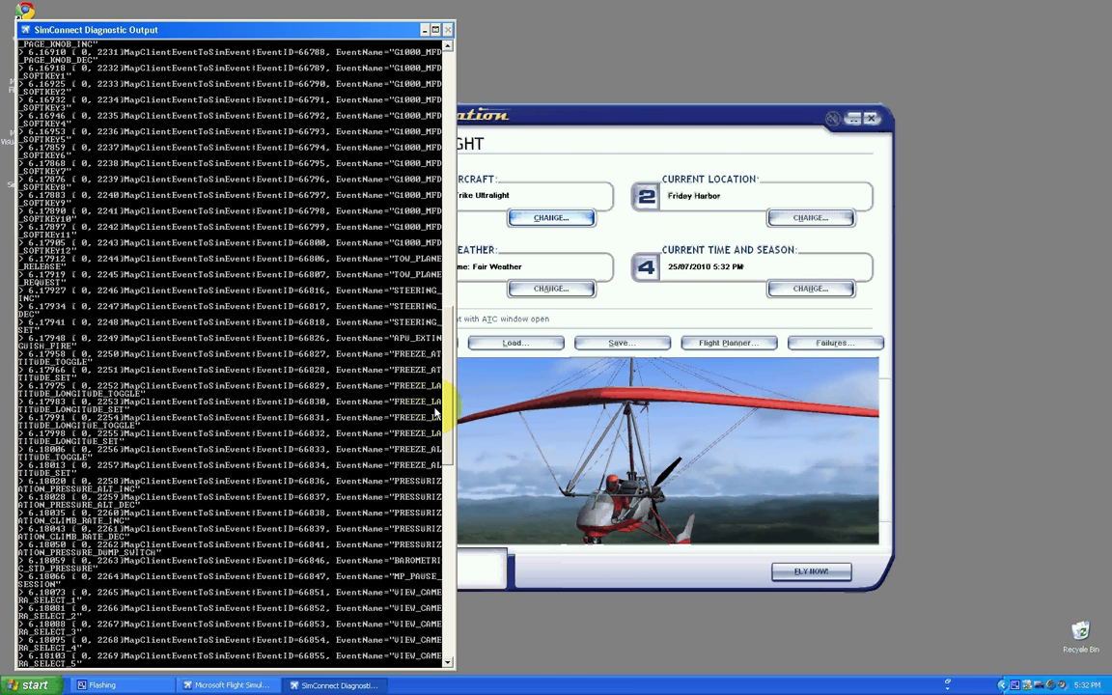
scroll(436, 413, "up", 10)
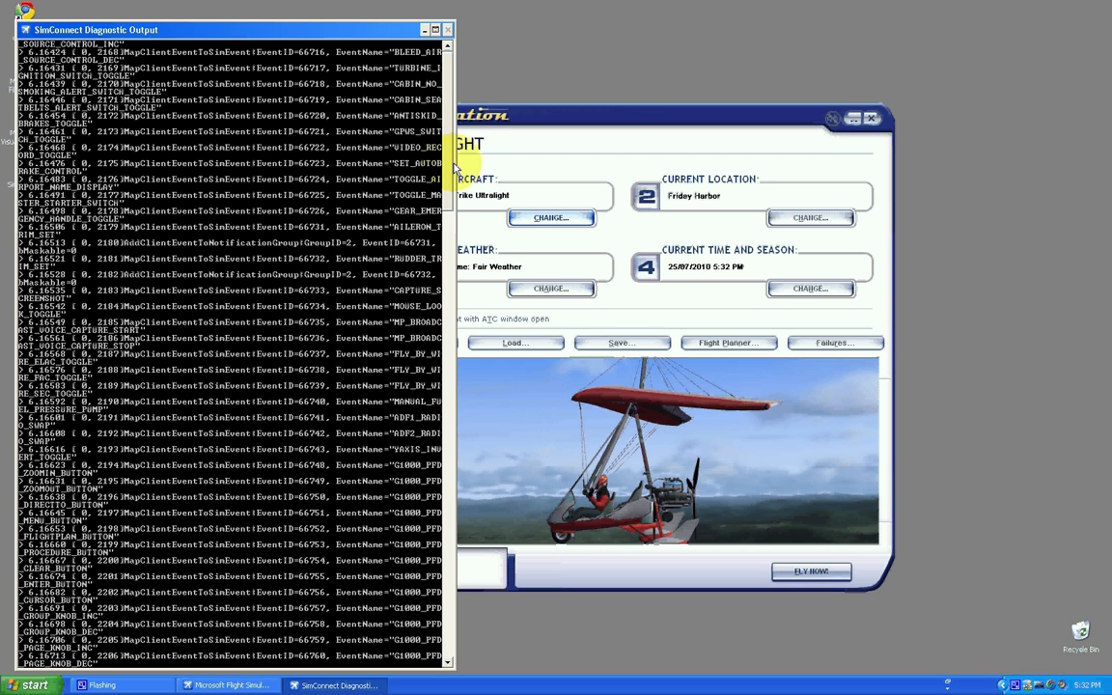
left_click_drag(454, 166, 446, 637)
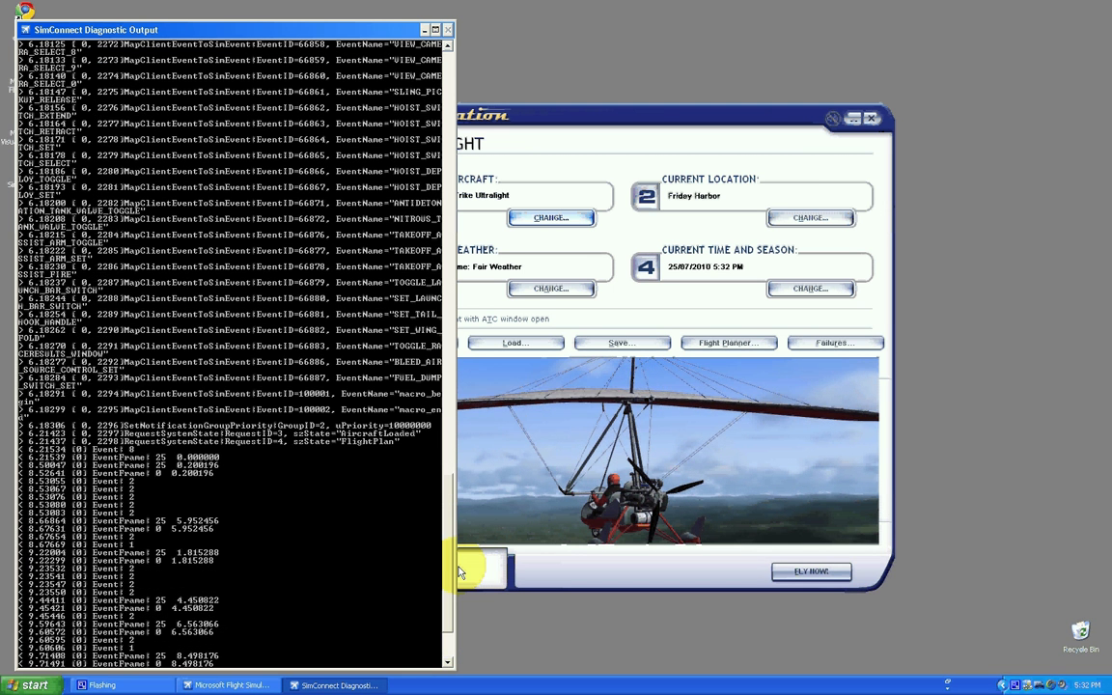
left_click_drag(451, 629, 445, 465)
scroll(230, 330, "up", 7)
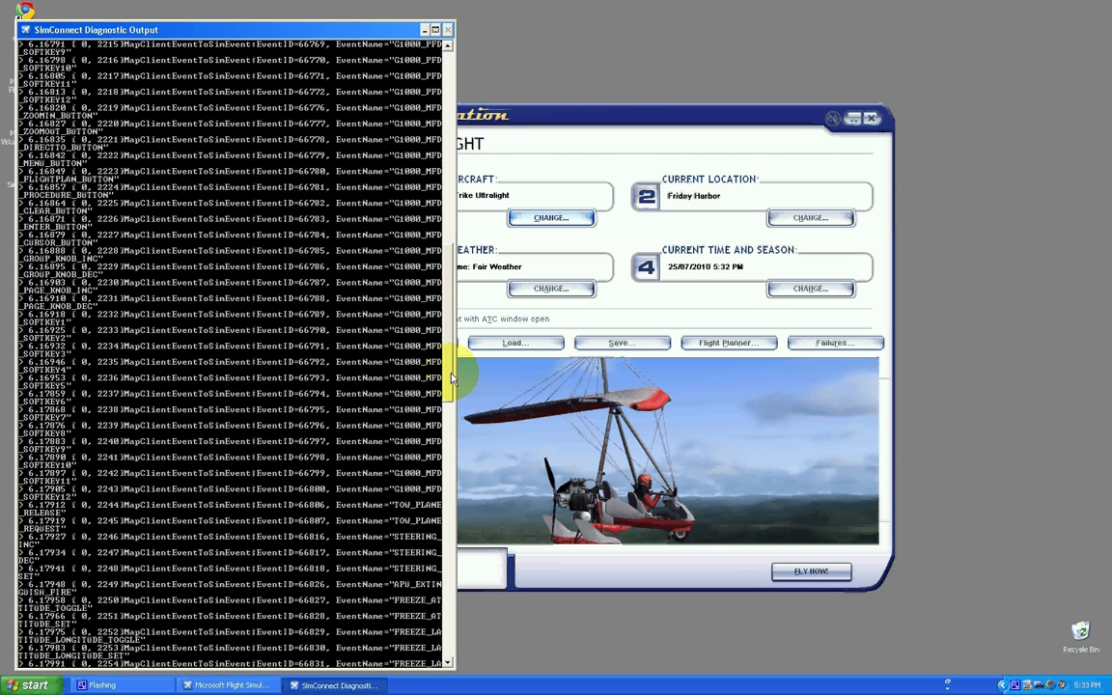
left_click_drag(452, 374, 435, 180)
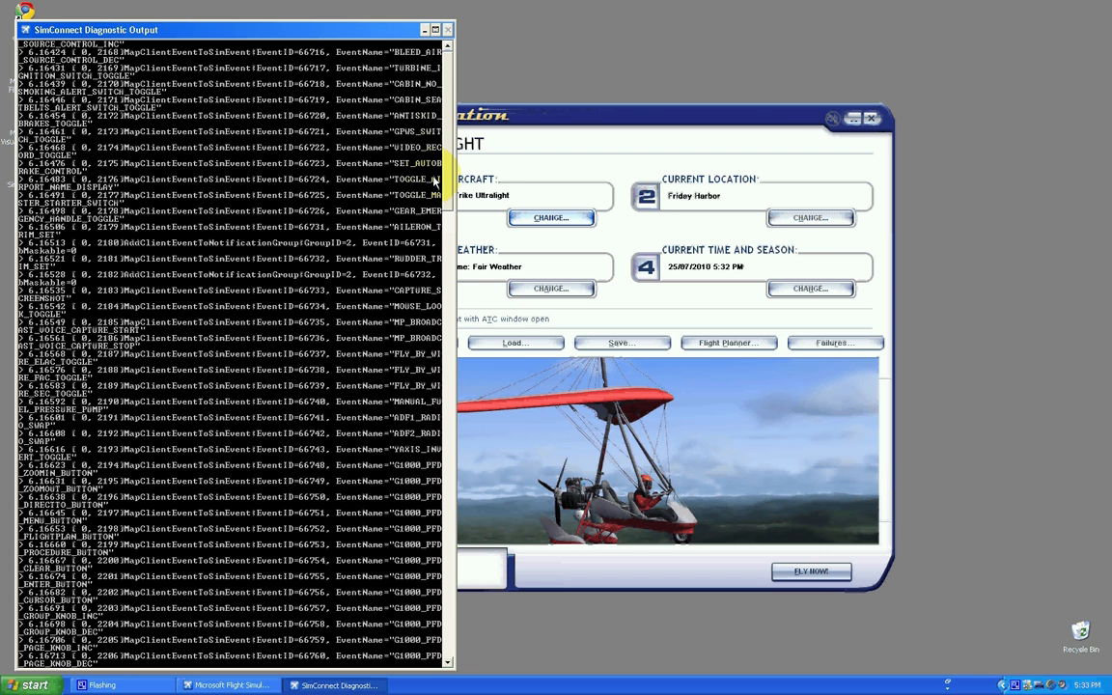
left_click_drag(451, 133, 440, 577)
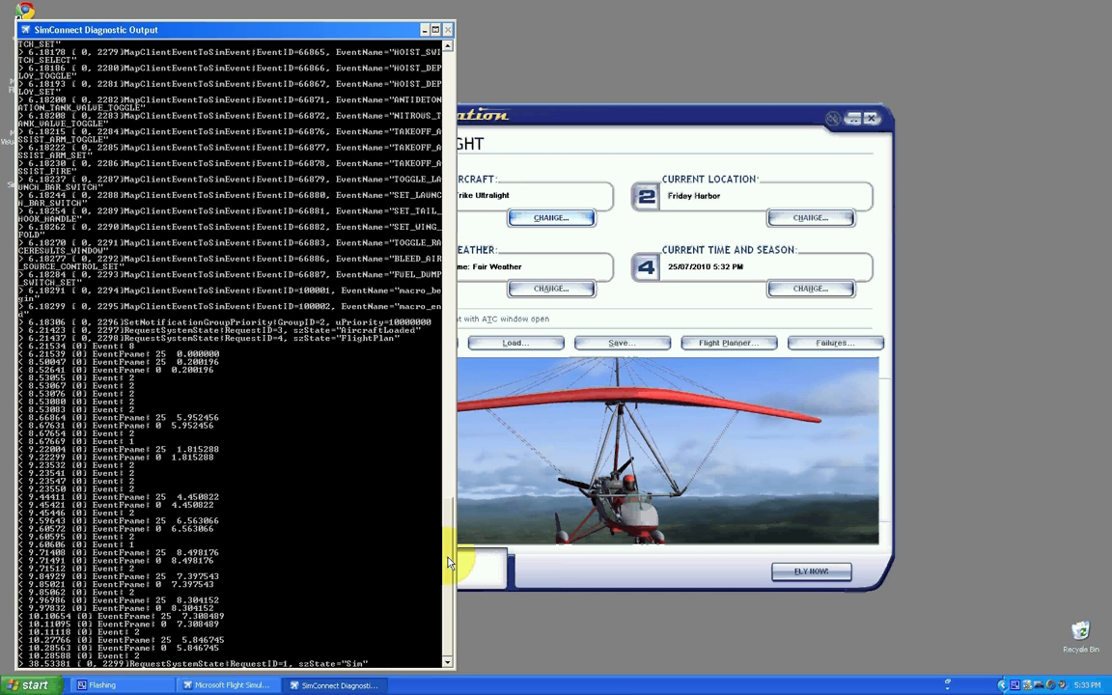
left_click_drag(451, 557, 458, 511)
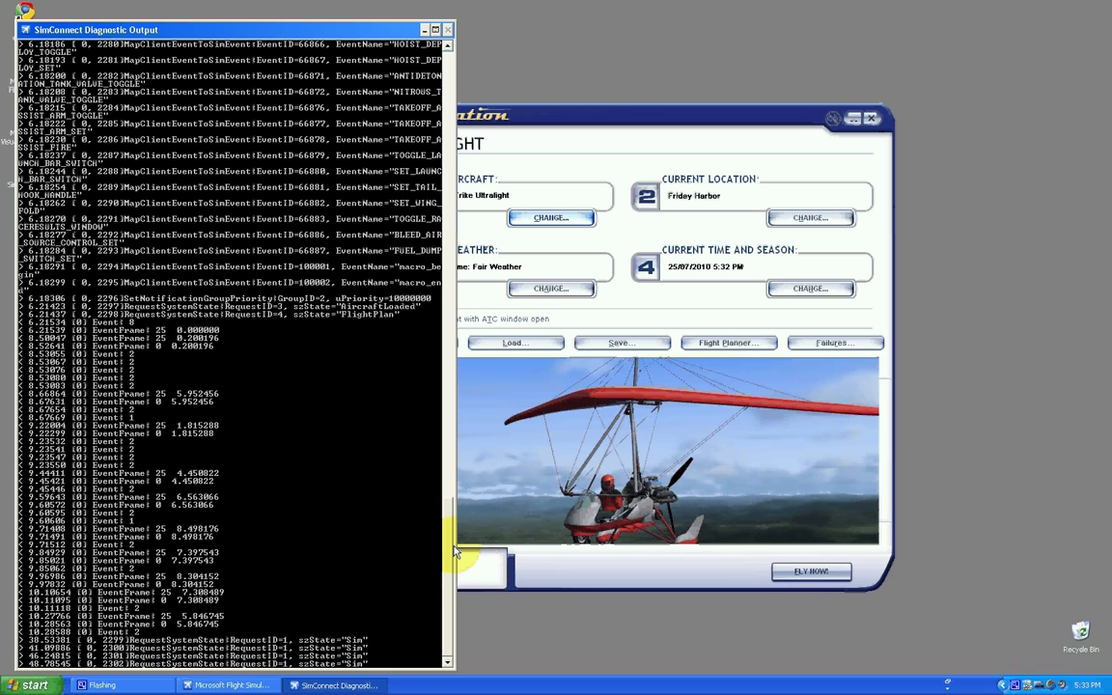
scroll(436, 493, "up", 5)
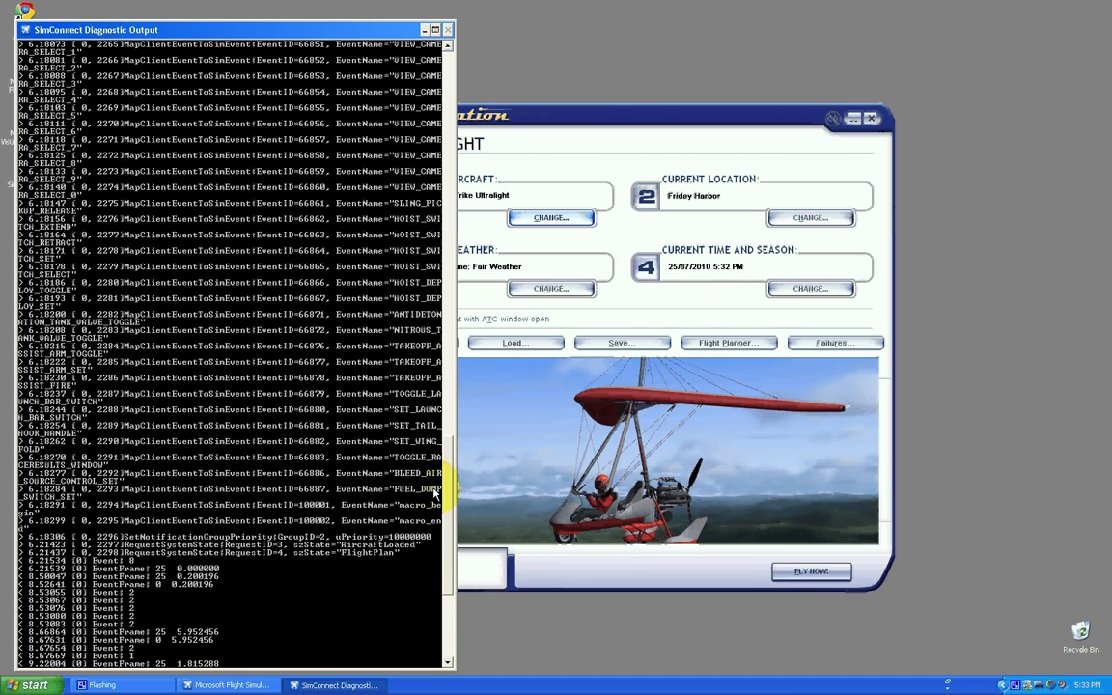
scroll(436, 493, "up", 10)
scroll(467, 302, "up", 10)
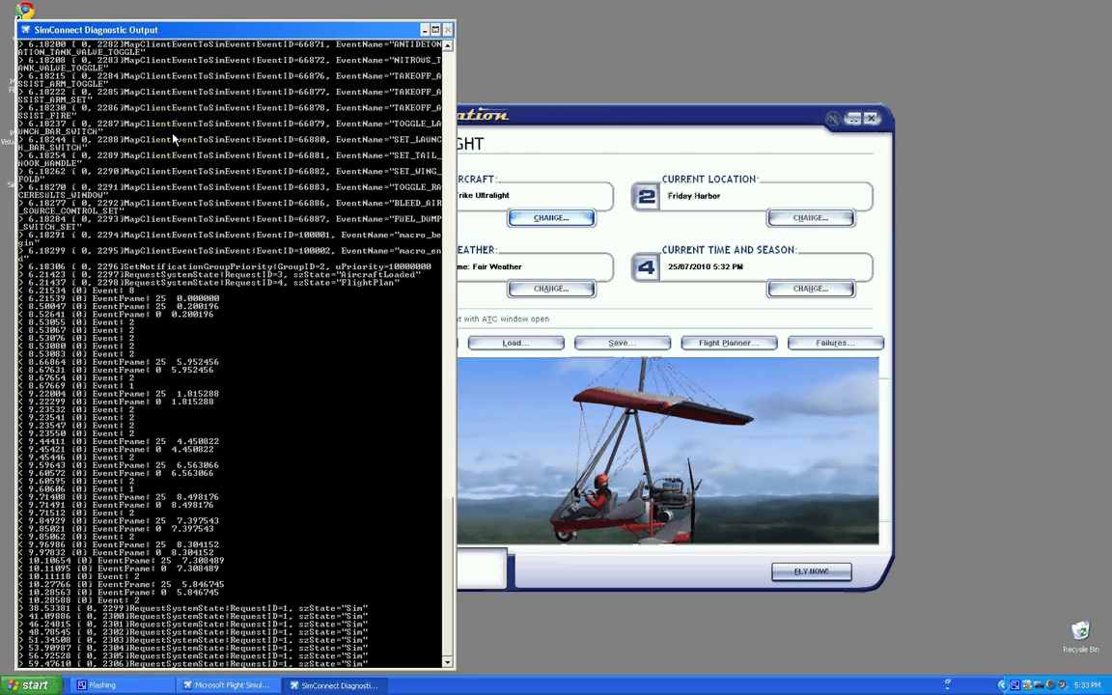
left_click(426, 30)
left_click(426, 30)
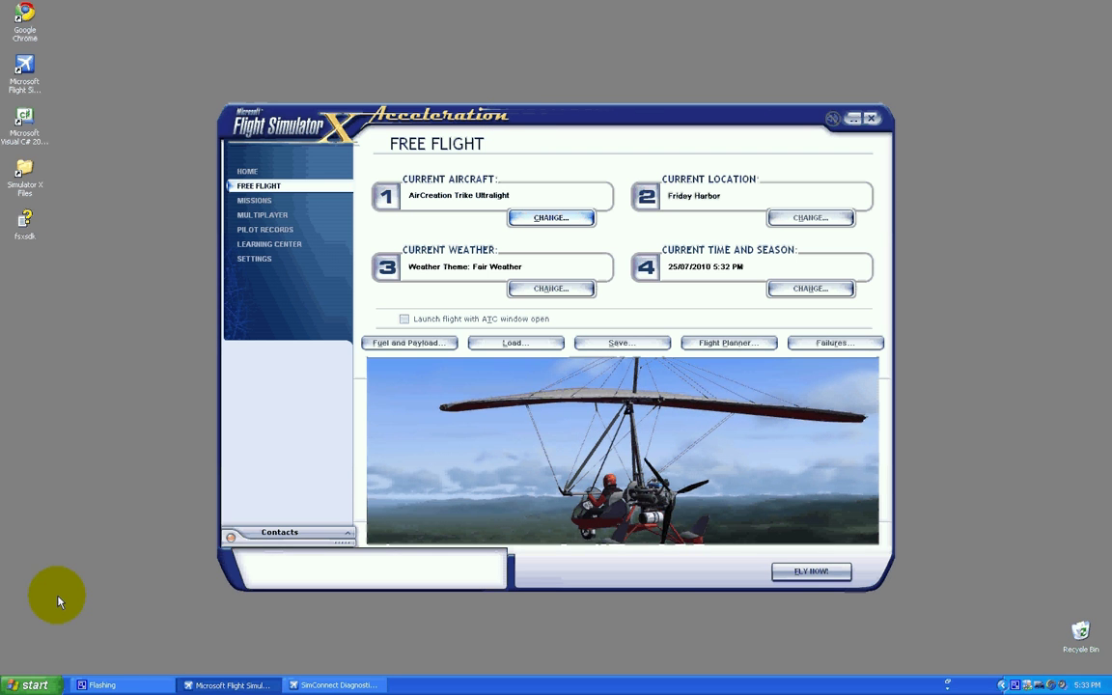
Delete the SimConnect Configuration Settings file from the Flight Simulator X Files folder in Simtelligence's Documents
left_click(31, 684)
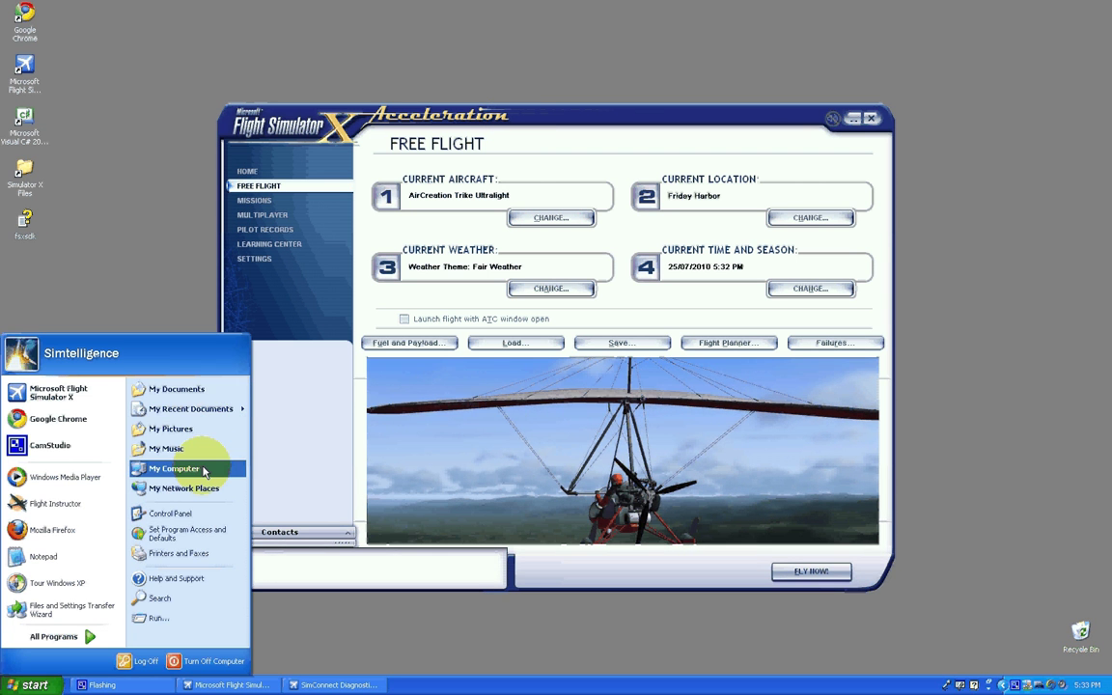
left_click(340, 383)
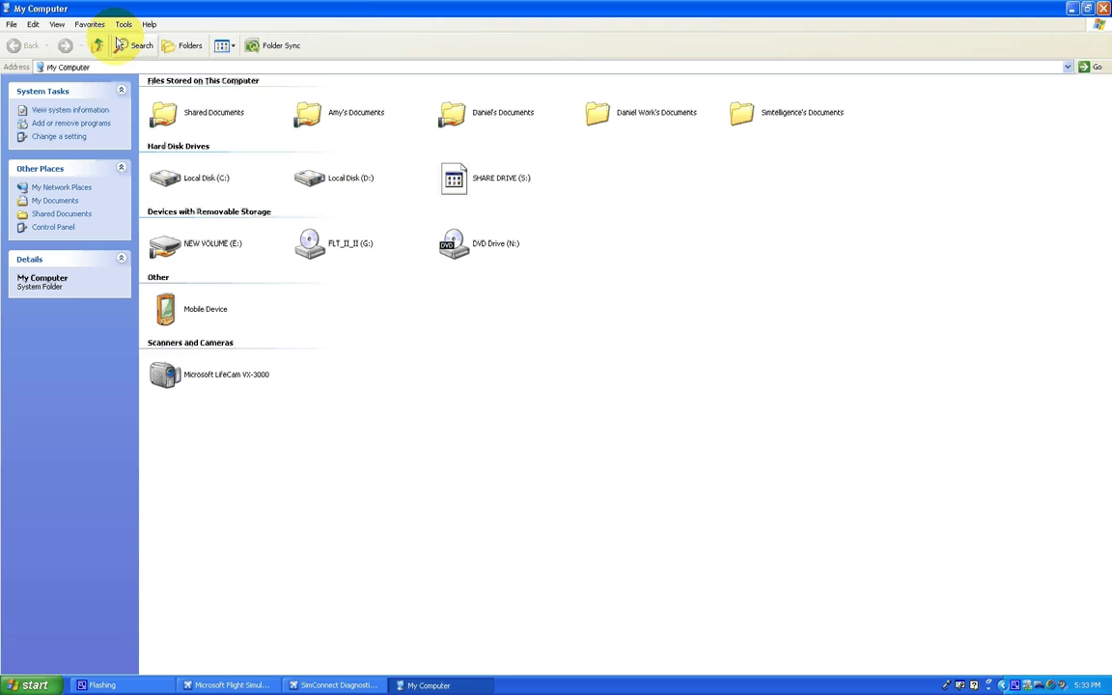
double_click(743, 113)
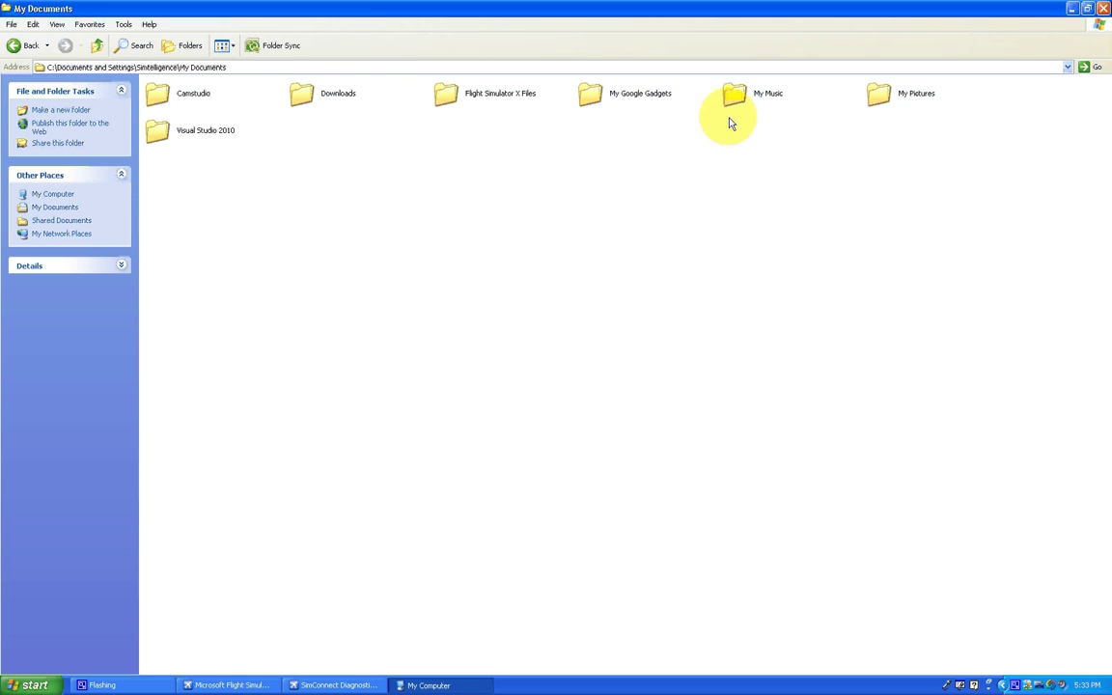
double_click(462, 94)
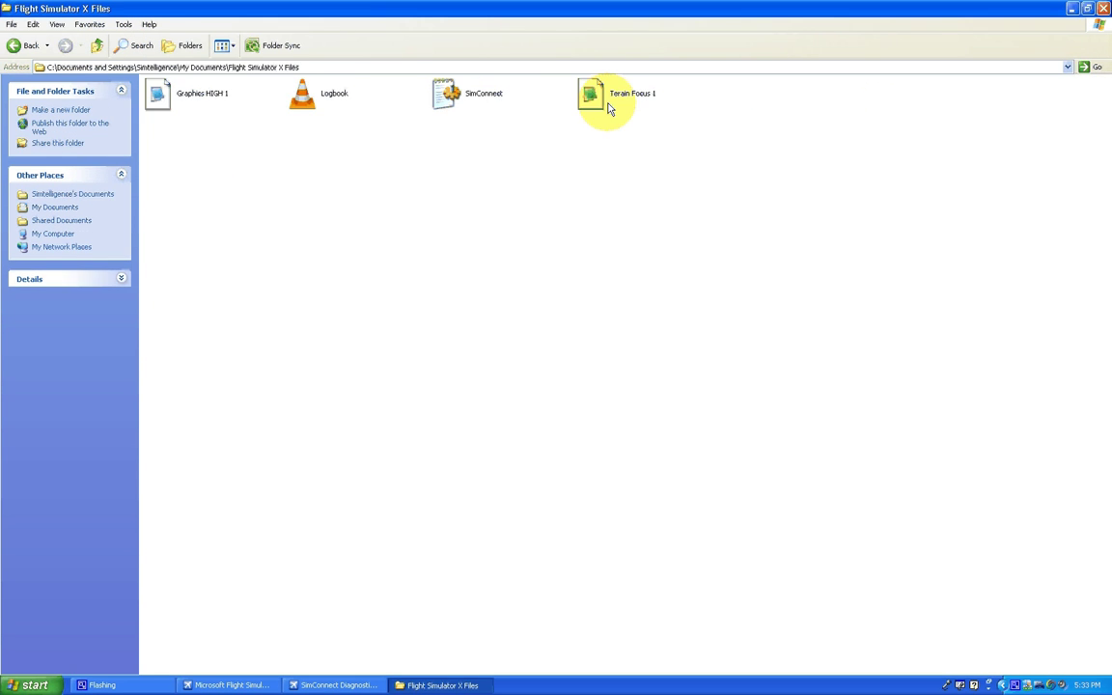
left_click(477, 104)
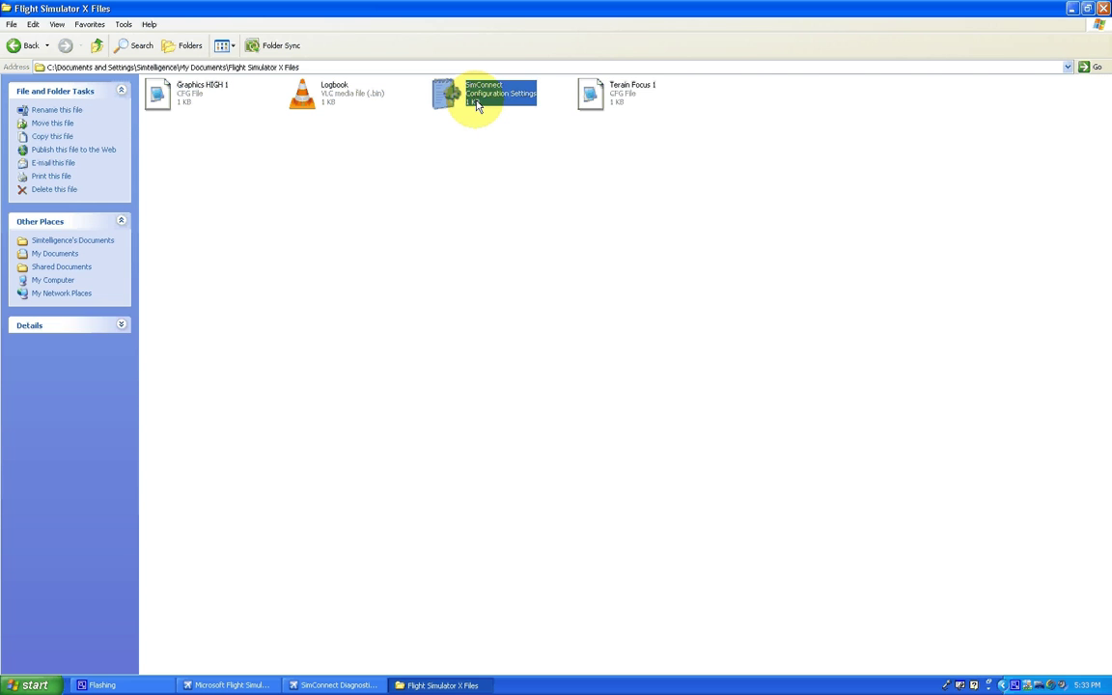
key("Delete")
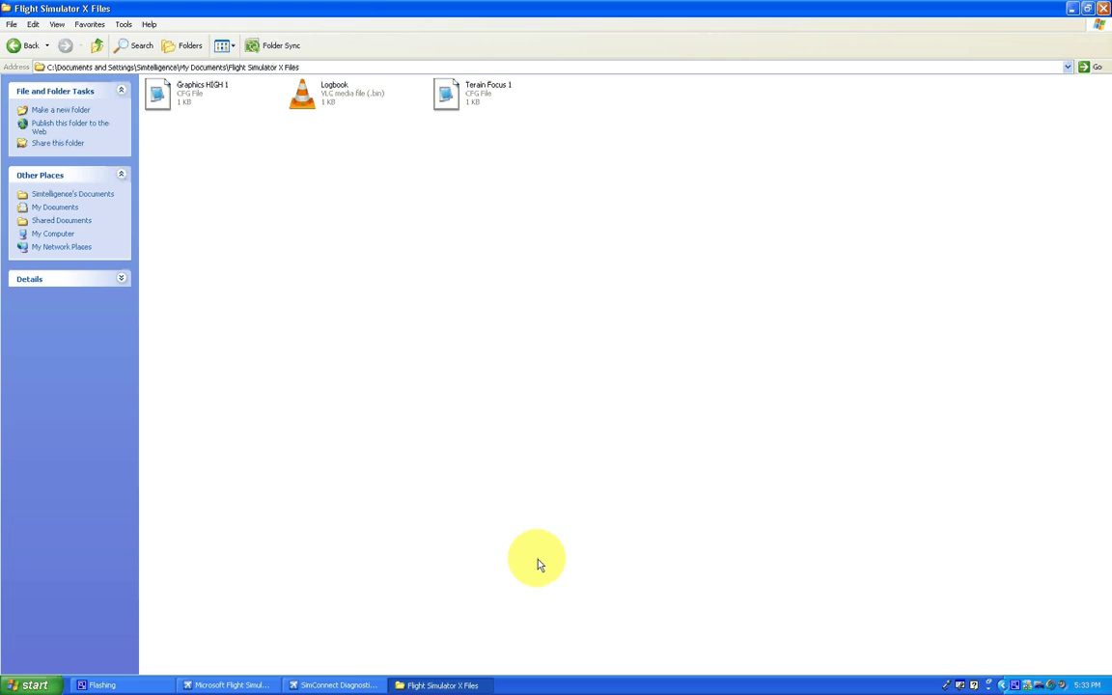
Switch to Flight Simulator X, check the SimConnect Diagnostic Output log again, and minimize that window
left_click(231, 685)
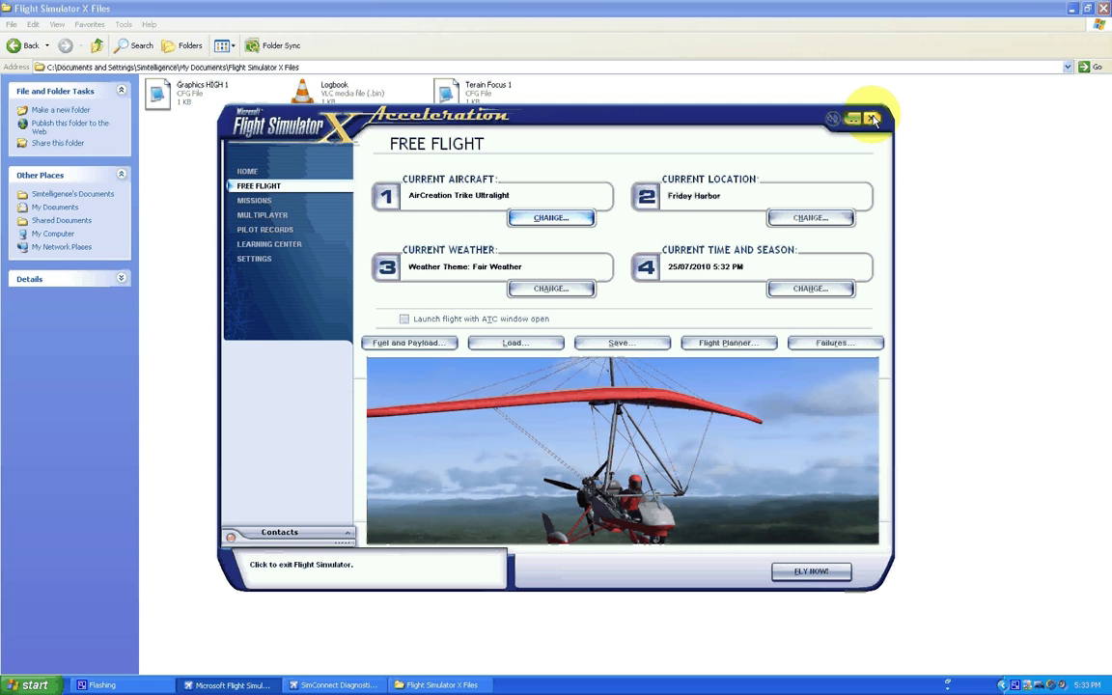
left_click(294, 685)
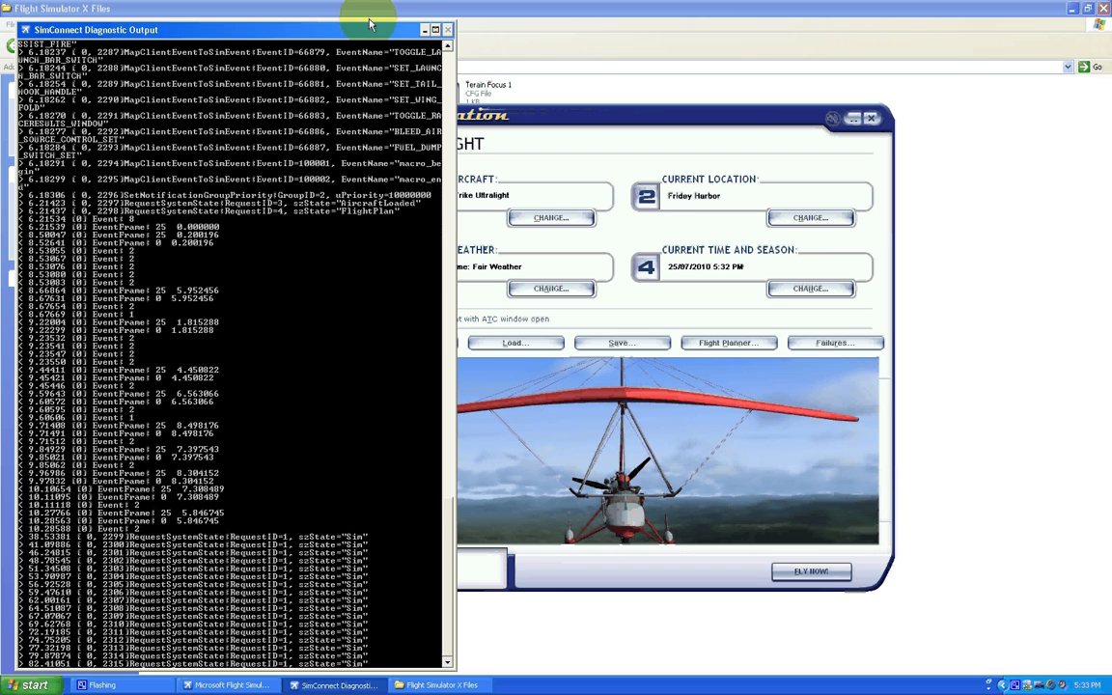
left_click(425, 30)
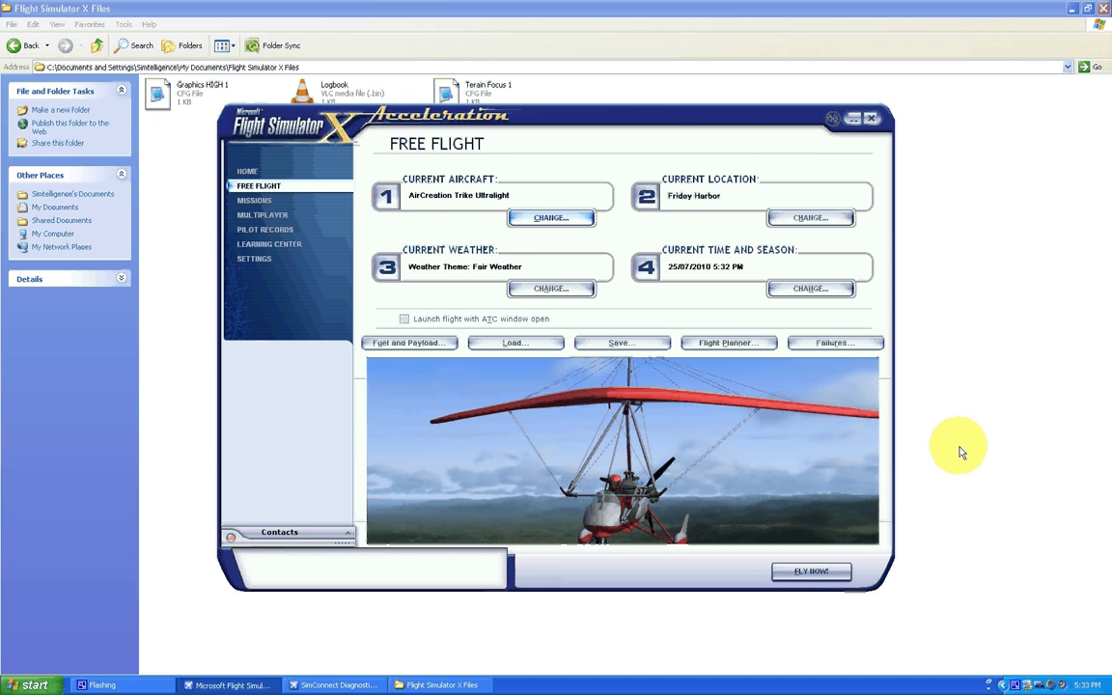